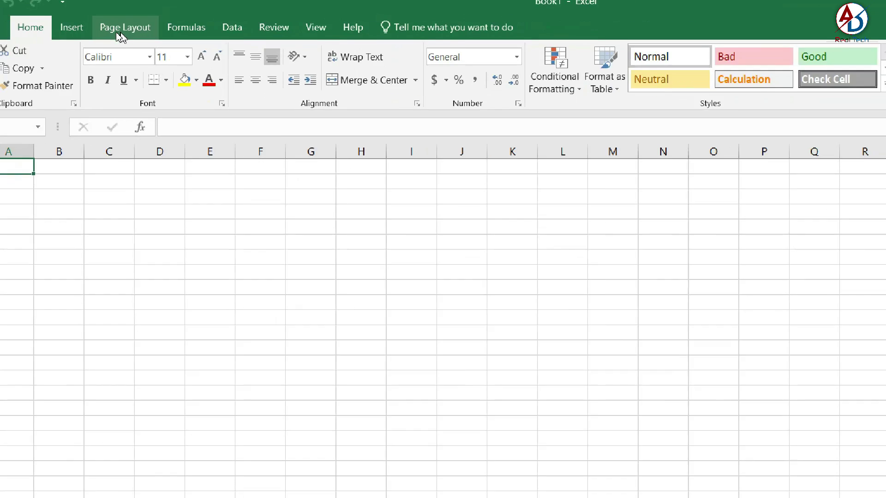
Step: Set the page size to A5, leaving the margins unchanged
click(117, 32)
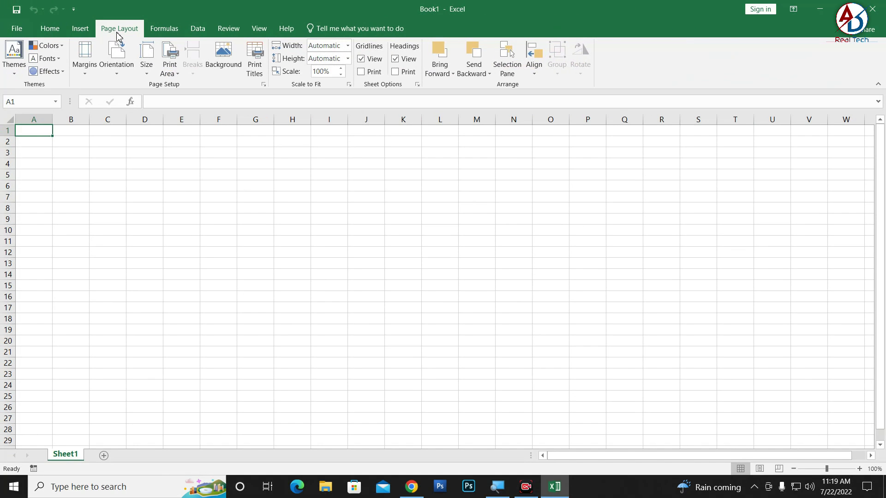
click(146, 62)
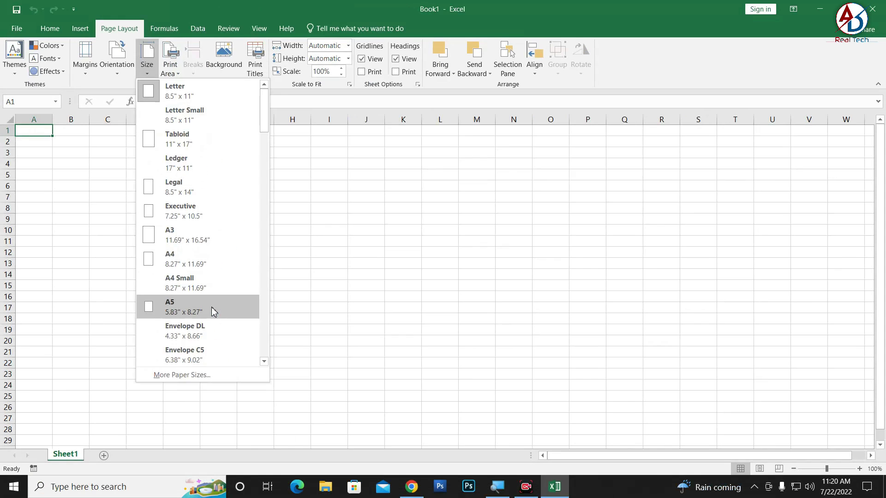
click(213, 307)
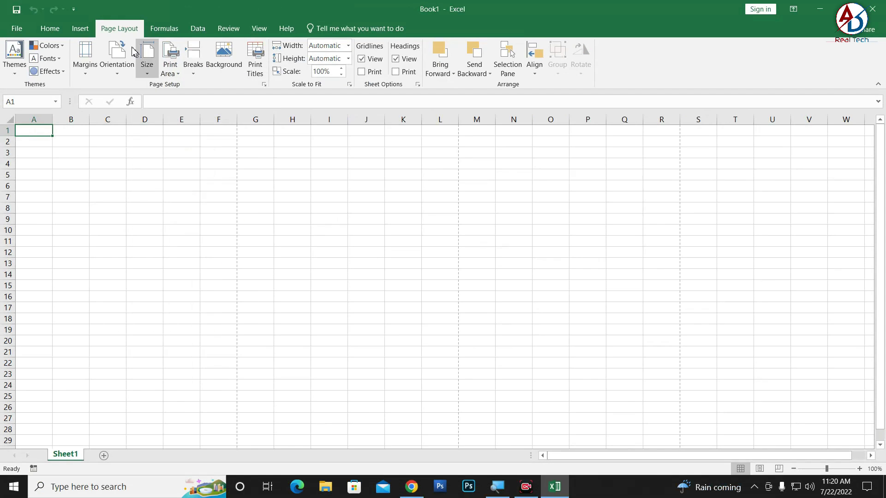
click(85, 60)
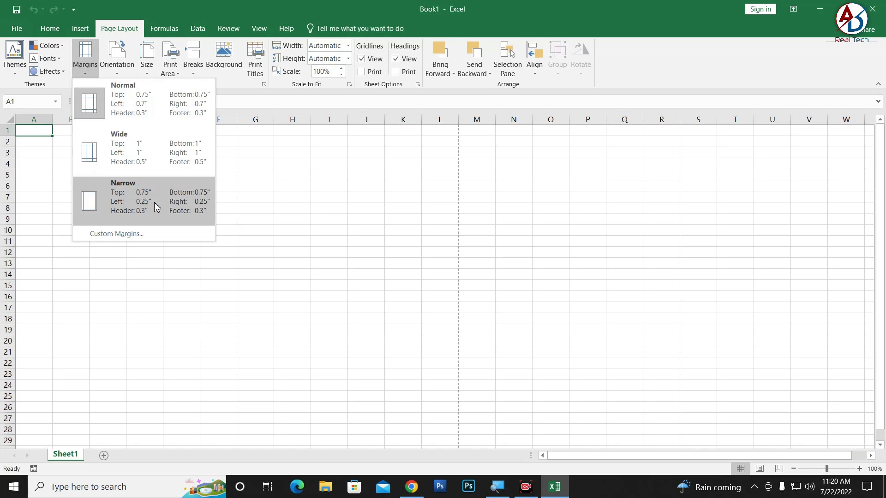
click(567, 5)
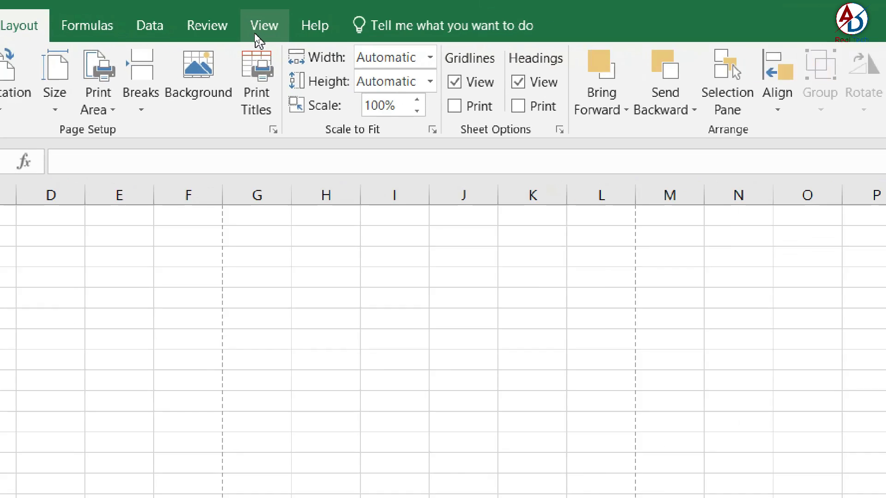
click(256, 35)
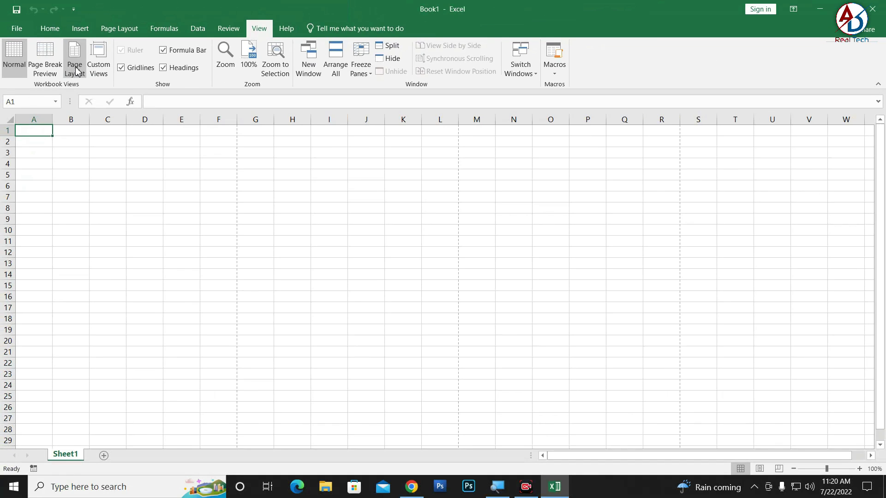
Step: Switch Book1 to Page Layout view and select cell B4 on the first page
click(75, 70)
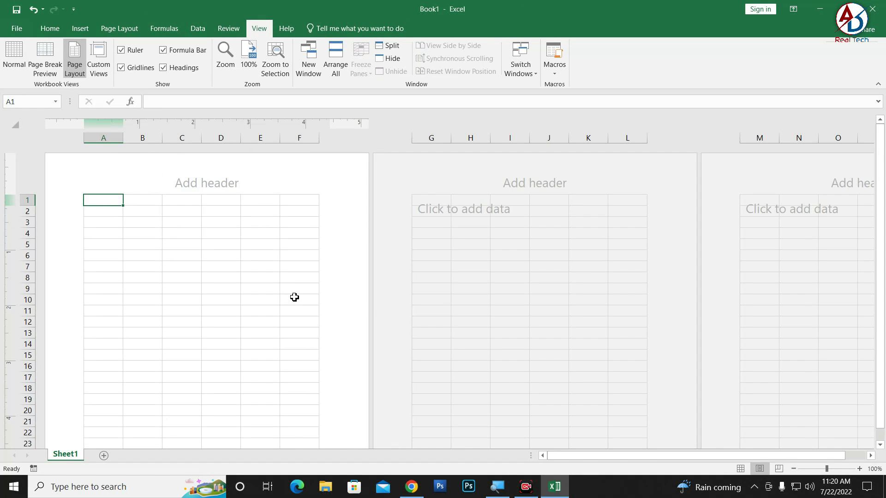
scroll(296, 305, down, 4)
scroll(207, 273, up, 4)
click(166, 233)
click(522, 249)
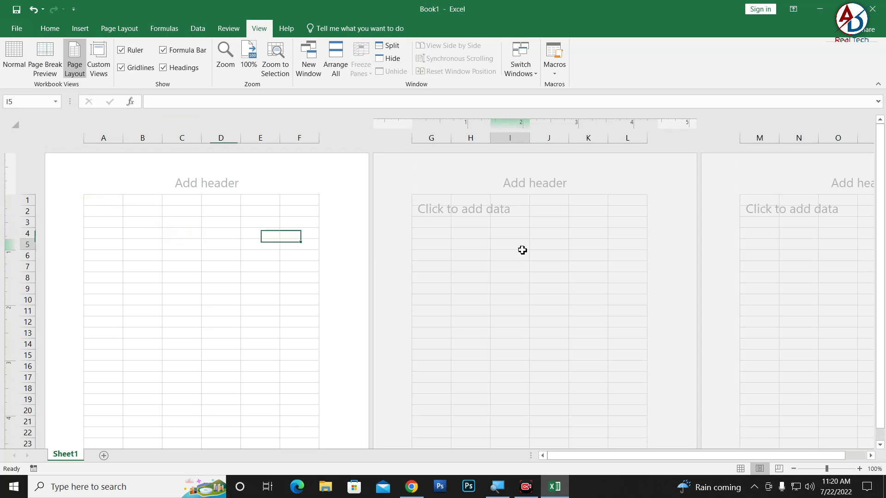
click(147, 233)
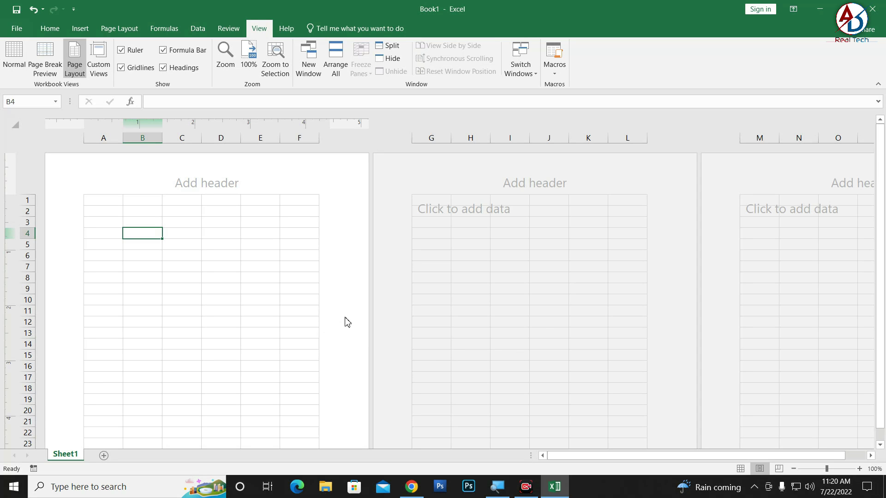
ctrl+scroll(348, 321, up, 2)
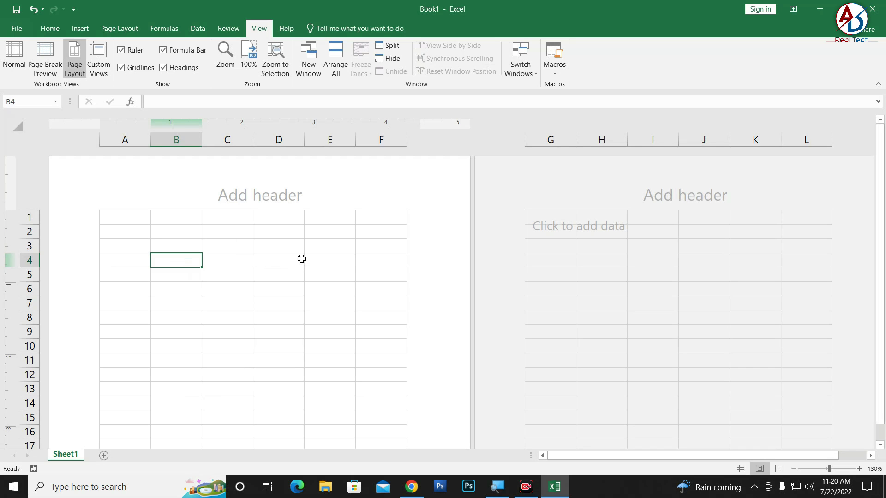
Step: Narrow columns A, C and D, widen E to 0.88 inches, and push both page margins outward
mouse_move(152, 140)
mouse_down()
mouse_move(129, 140)
mouse_move(259, 135)
mouse_up()
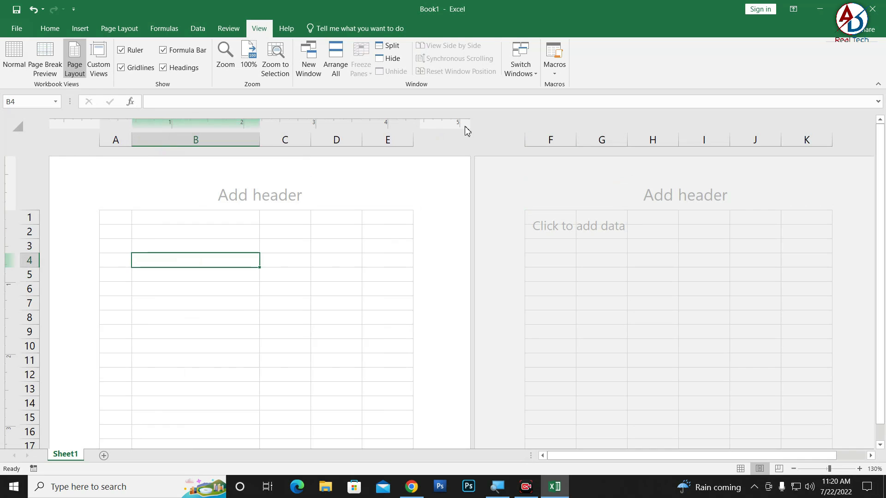
drag(422, 123, 451, 123)
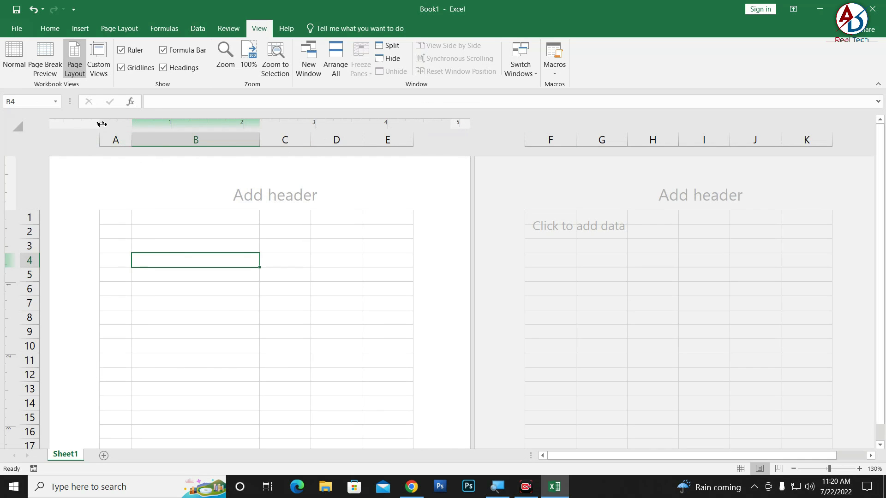
drag(102, 124, 79, 123)
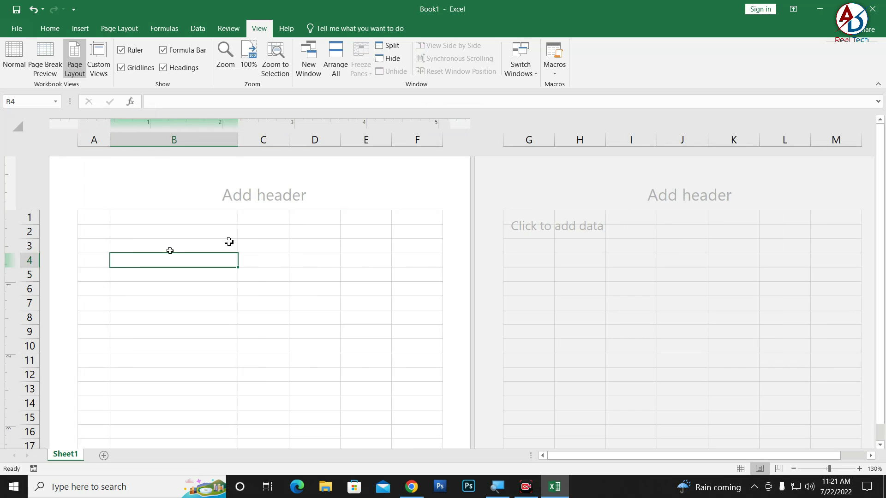
drag(288, 139, 258, 139)
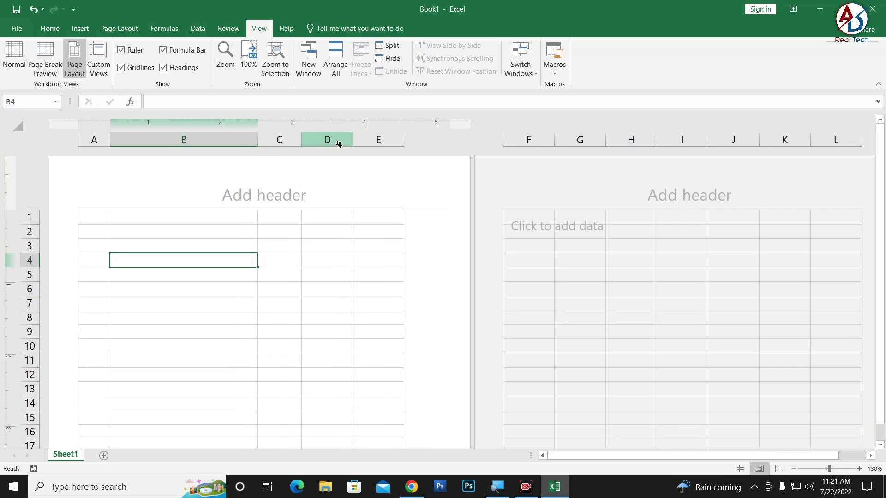
drag(352, 143, 345, 144)
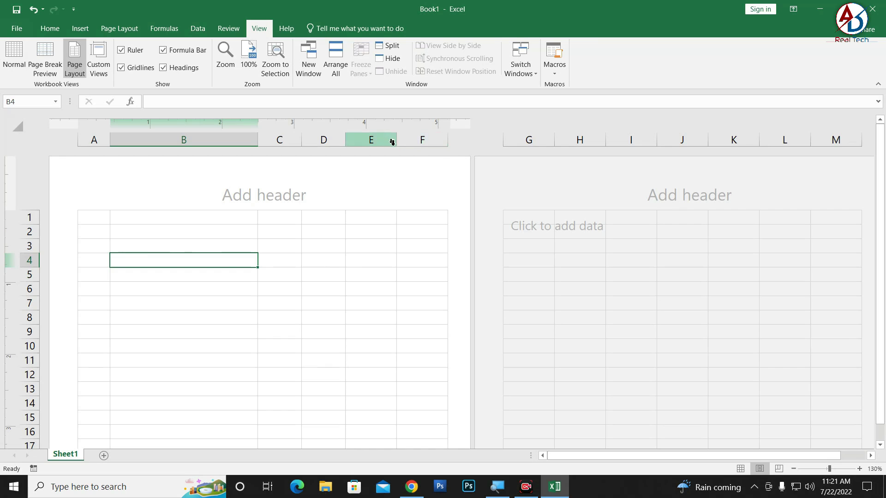
drag(397, 142, 409, 143)
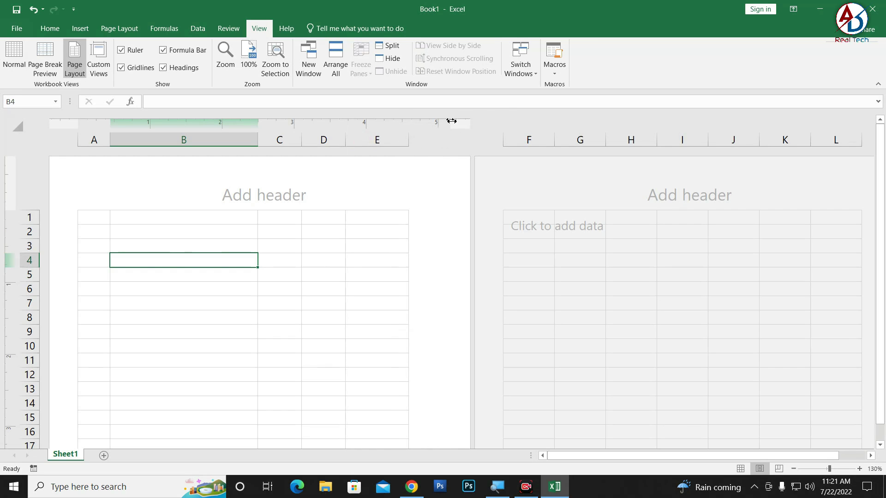
Step: Fine-tune the left and right page margins and widen column B
mouse_move(452, 121)
mouse_down()
mouse_move(469, 124)
mouse_move(458, 124)
mouse_up()
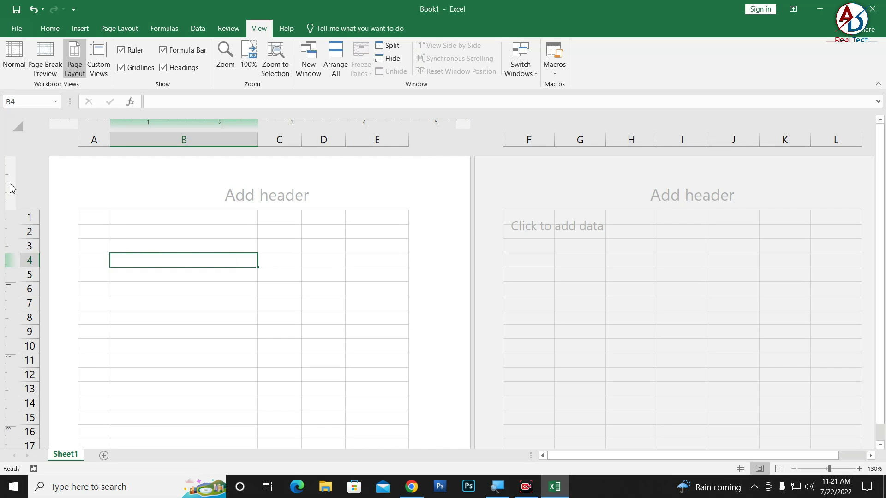
drag(80, 126, 71, 125)
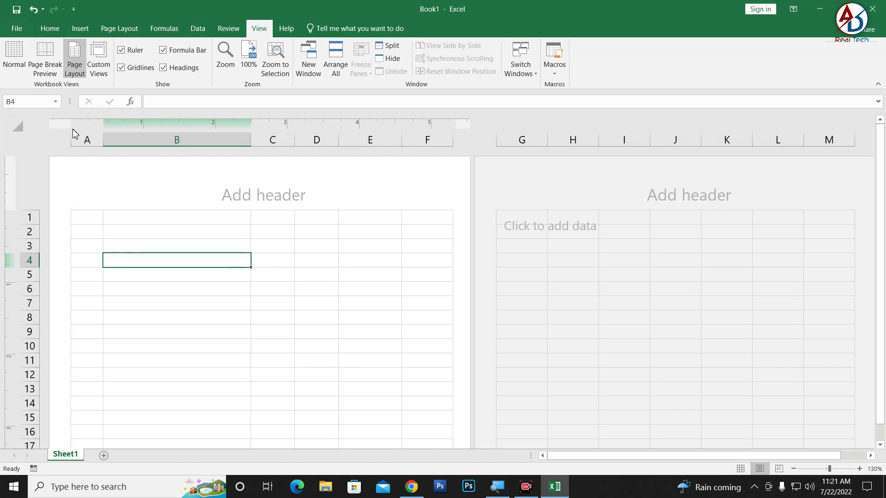
drag(72, 123, 81, 124)
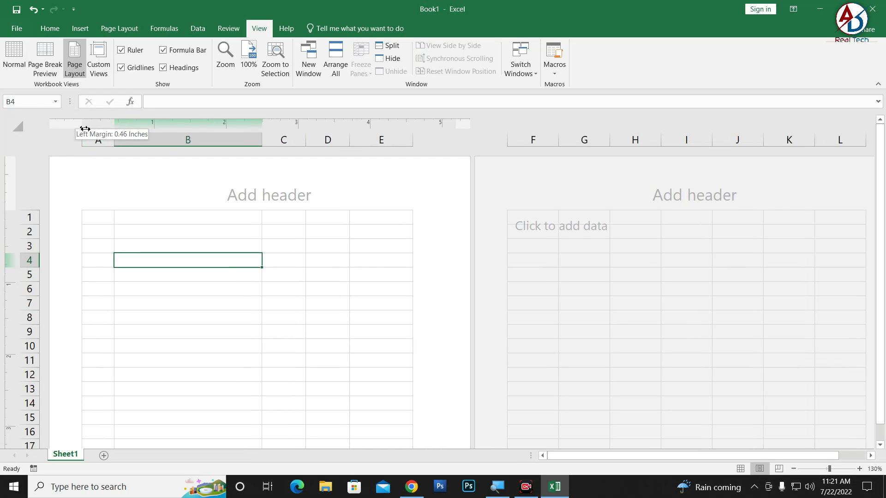
drag(85, 128, 94, 129)
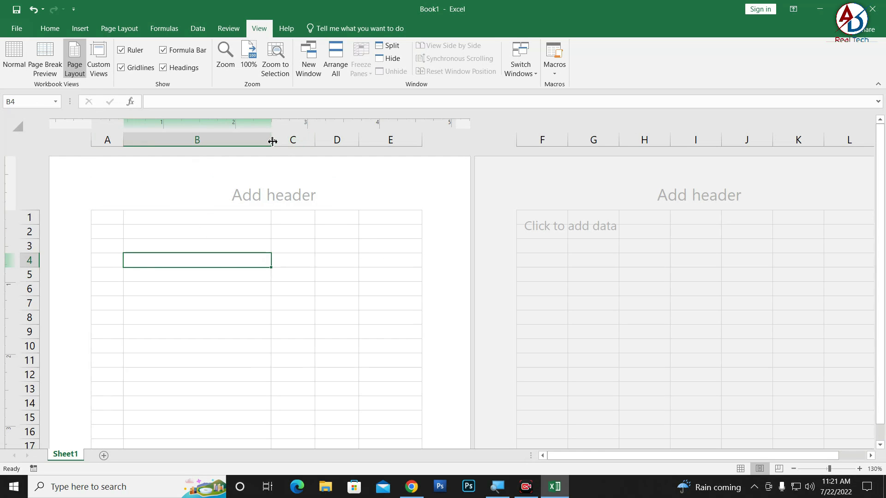
drag(271, 141, 277, 140)
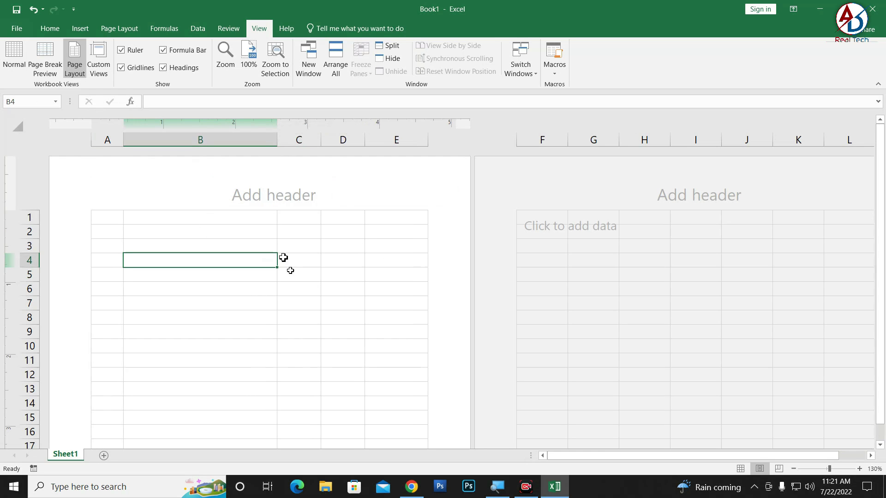
drag(277, 141, 282, 142)
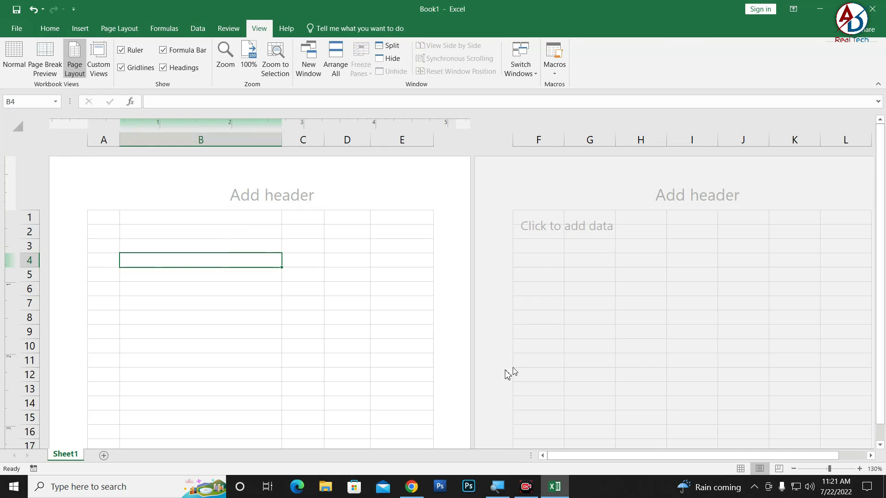
Step: Select the header block A1:C4
scroll(334, 291, down, 1)
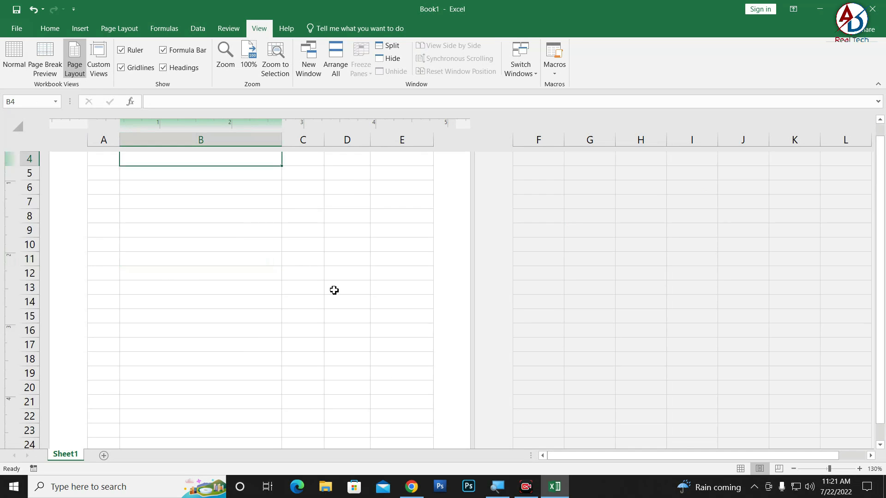
scroll(330, 338, up, 1)
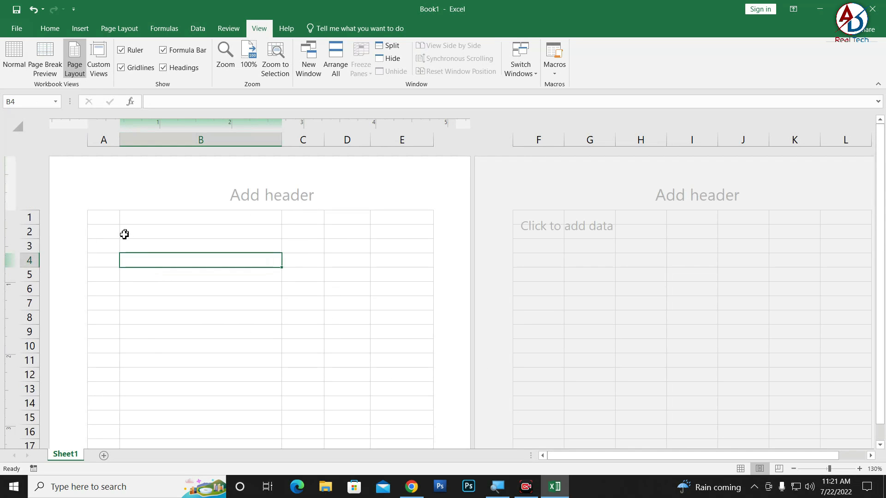
drag(110, 221, 302, 221)
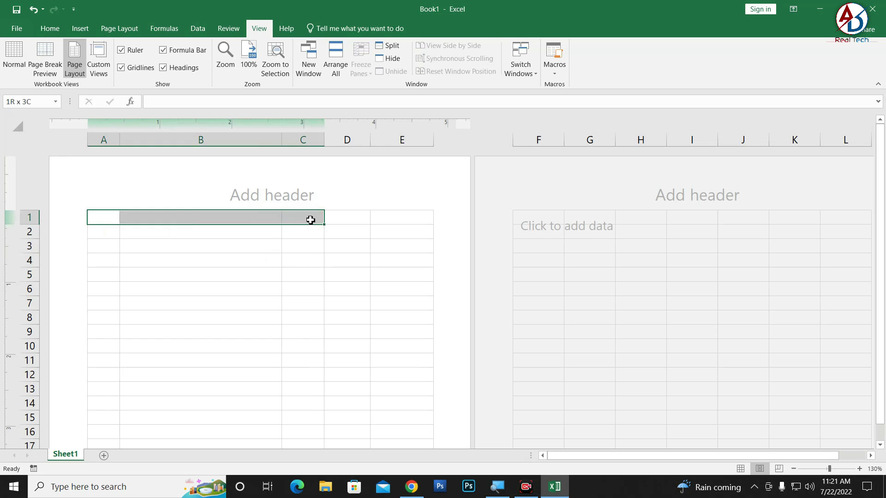
mouse_move(108, 221)
mouse_down()
mouse_move(226, 260)
mouse_move(306, 260)
mouse_up()
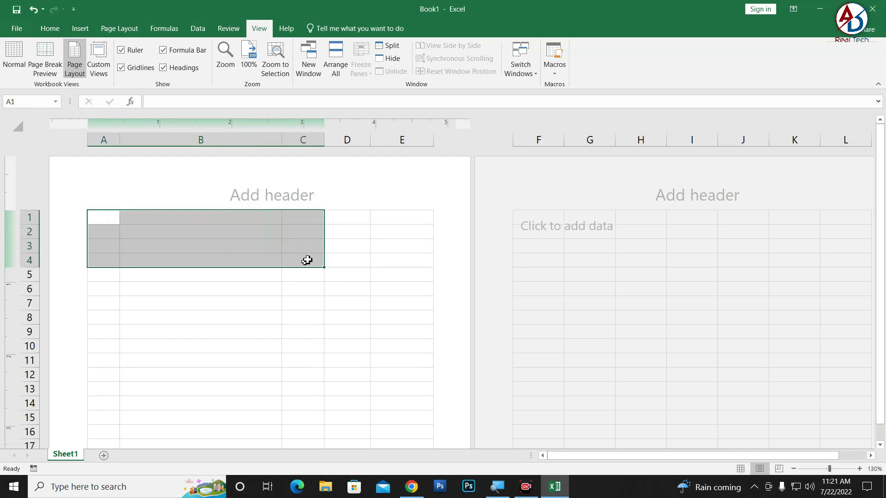
Step: Apply Merge Across to A1:C4 so each of rows 1–4 becomes one wide cell
click(50, 29)
click(332, 68)
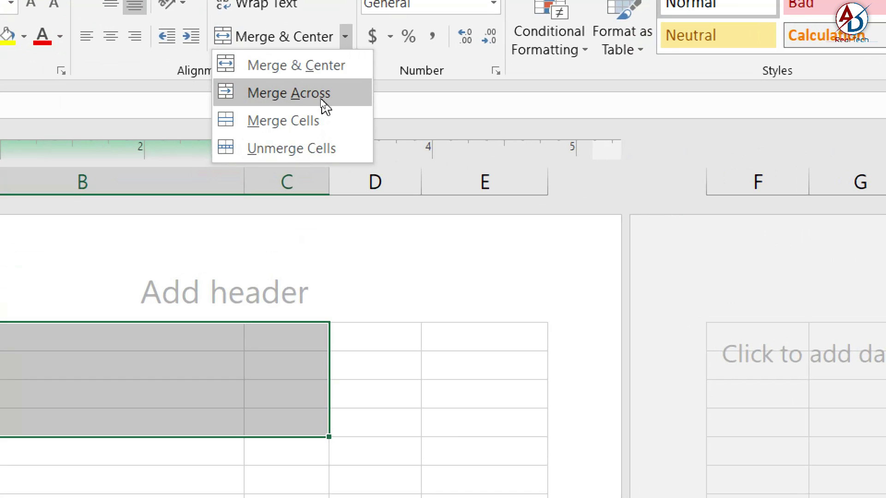
click(323, 106)
click(106, 260)
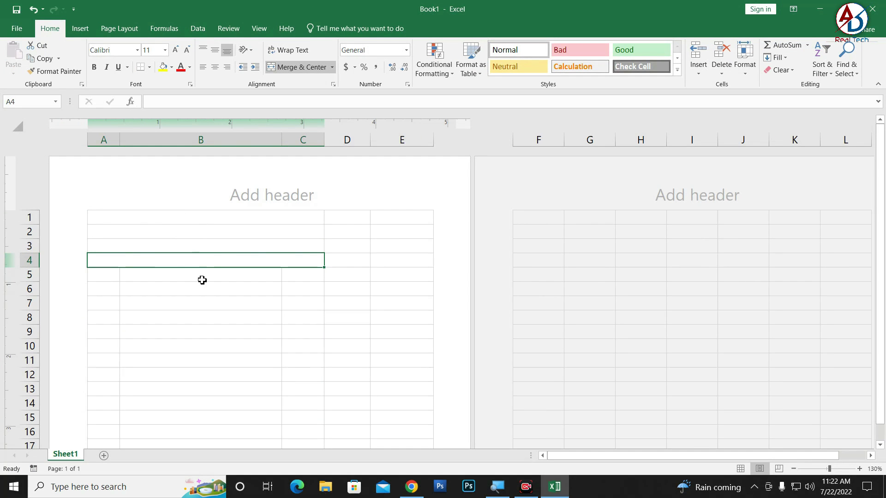
click(177, 222)
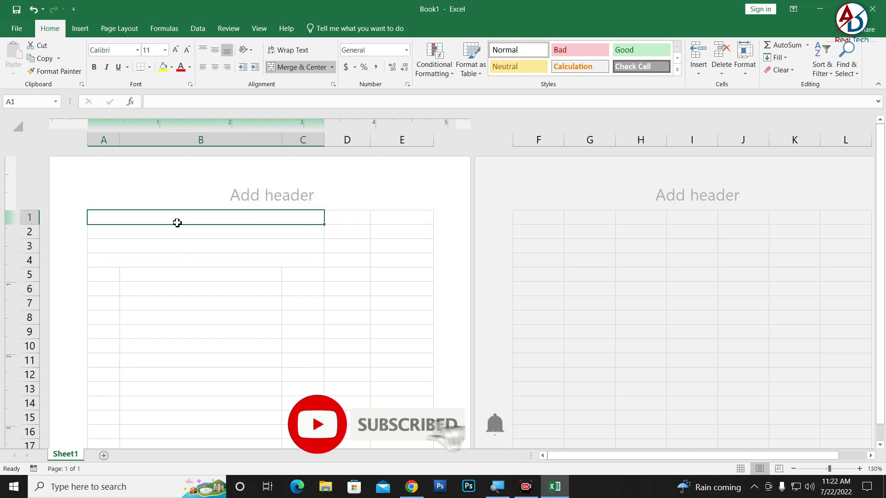
Step: Enter the shop name 'Ad Computer Repair Solution' in A1
text(Ad Computer Repair Solution)
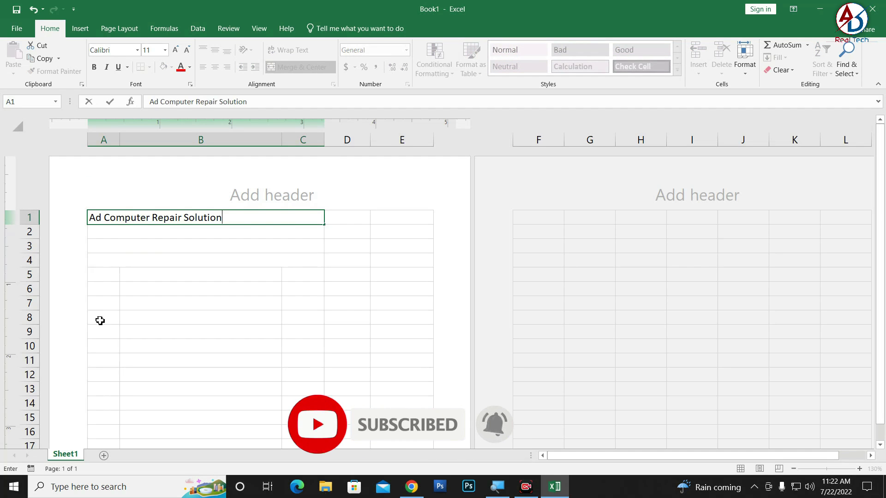
click(162, 284)
click(236, 222)
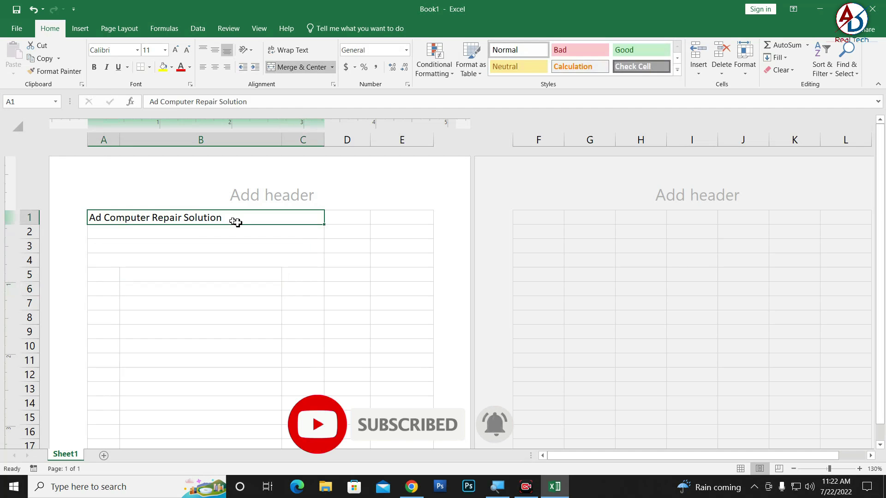
click(206, 249)
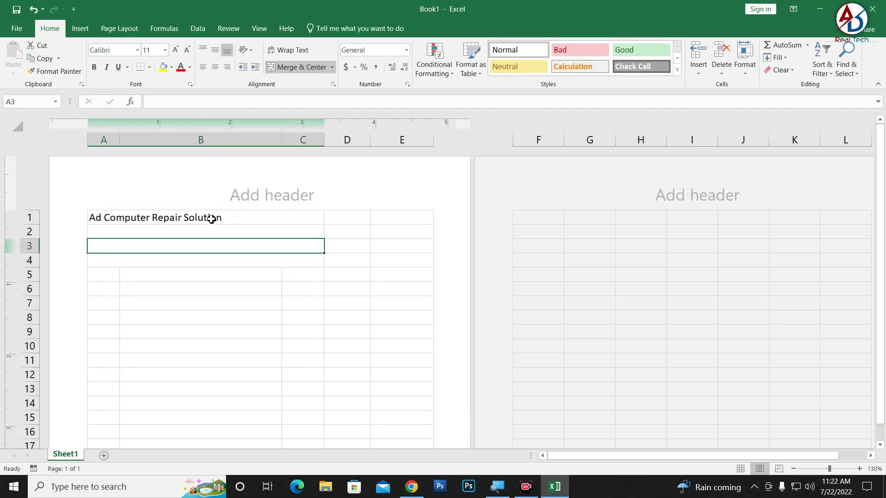
Step: Enlarge the shop name to 18 point and set it in 20th Century Font
click(211, 218)
click(176, 50)
click(176, 50)
click(176, 50)
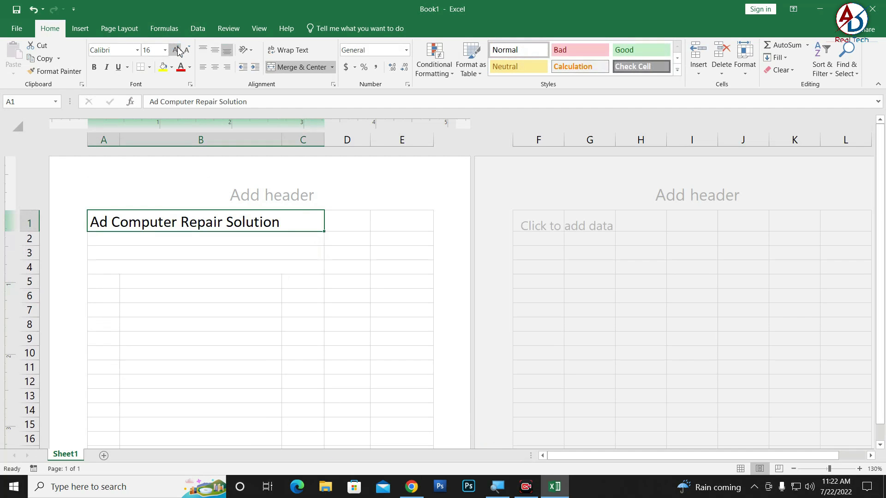
click(175, 50)
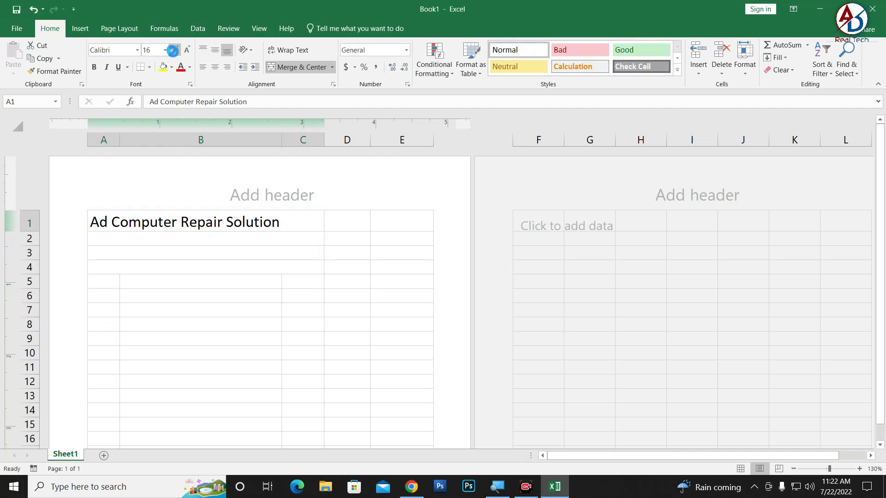
click(137, 50)
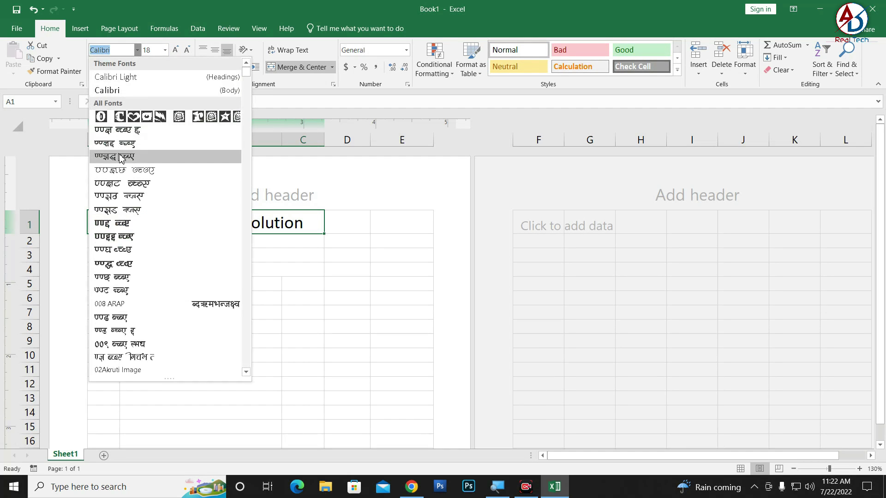
scroll(175, 231, down, 4)
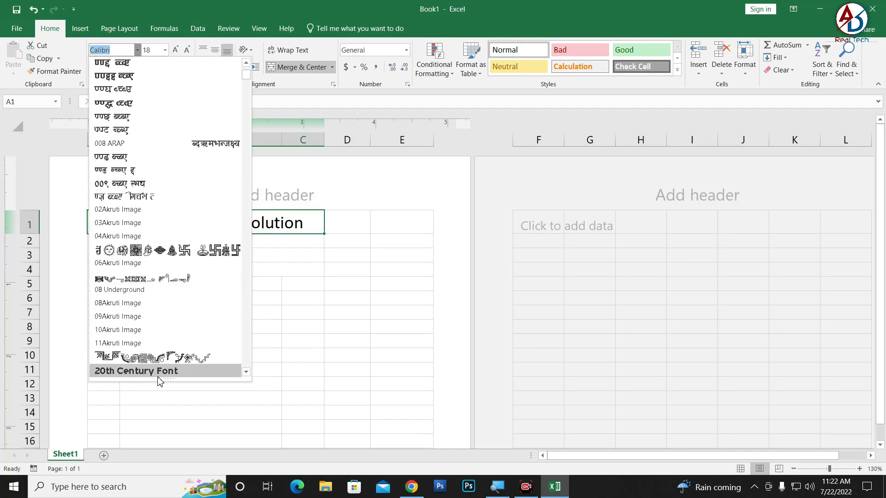
click(156, 370)
click(194, 300)
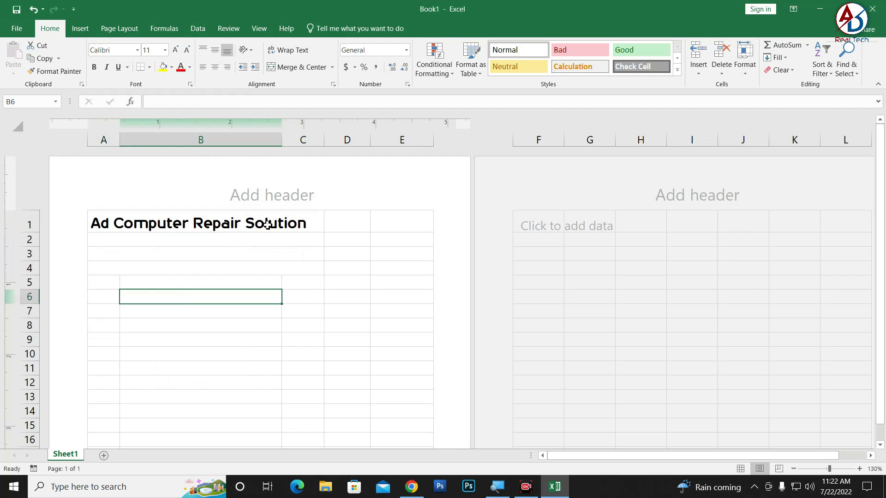
click(204, 227)
key(Down)
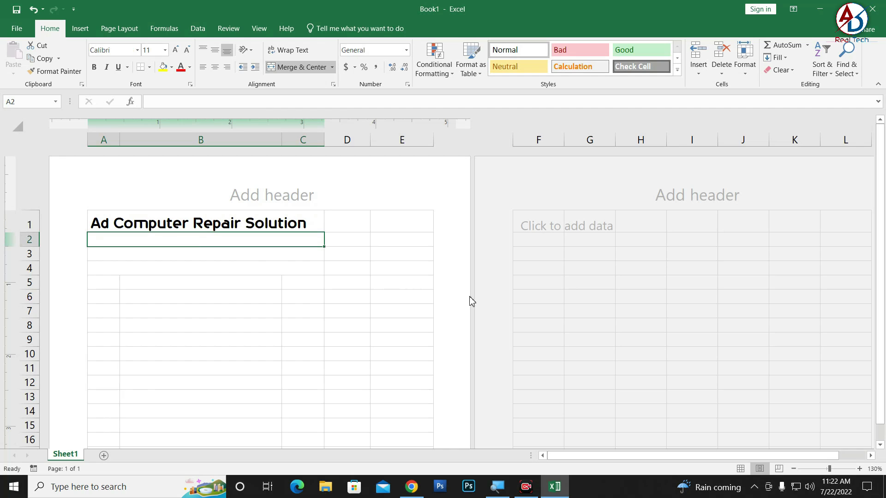
Step: Enter the tagline 'All Computer Laptop Repair & Parts' in A2 and shrink the A3 address to 10 pt
text(All C)
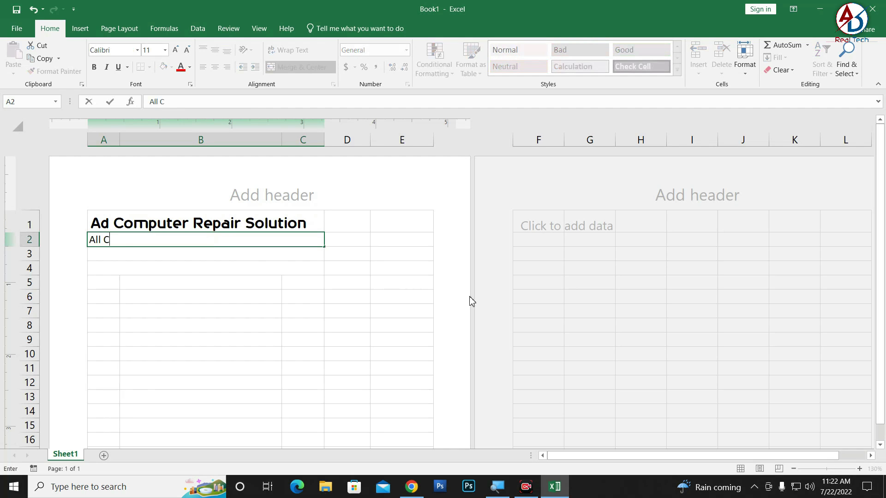
text(omputer Laptop Repair & Parts)
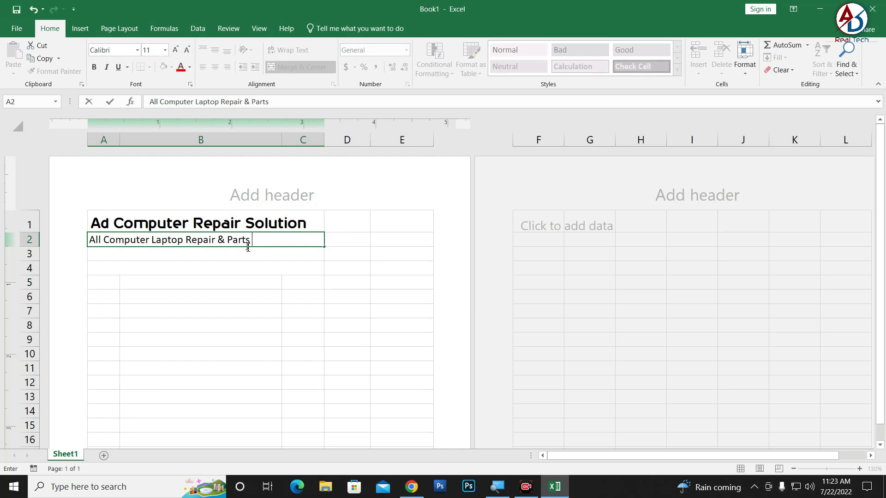
click(206, 258)
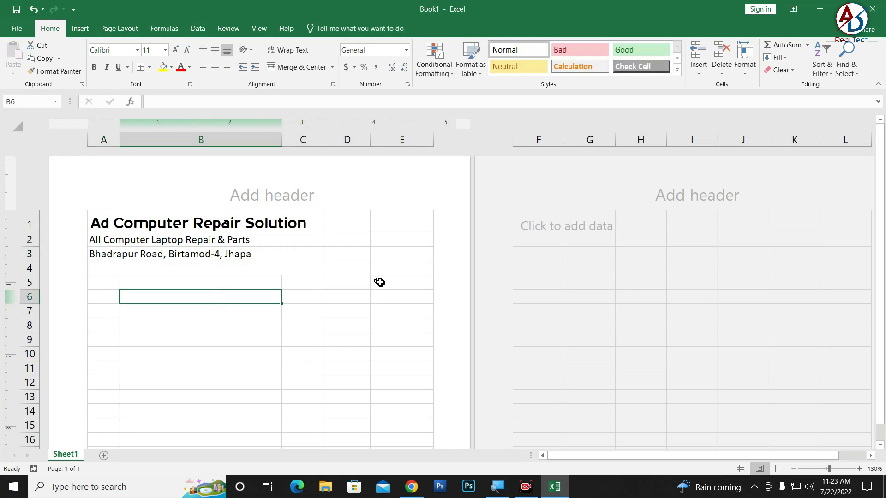
click(134, 258)
click(187, 50)
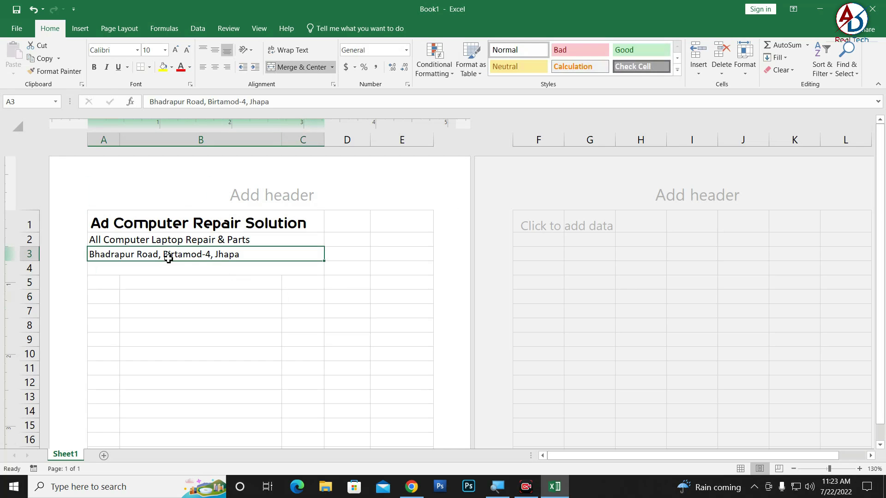
Step: Add the shop's phone numbers line in A4 and select A5:E5
click(165, 273)
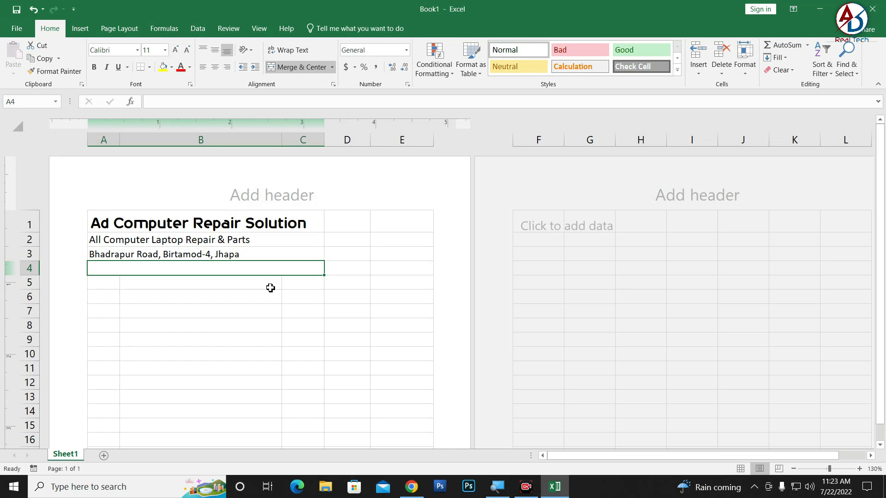
text(Phone)
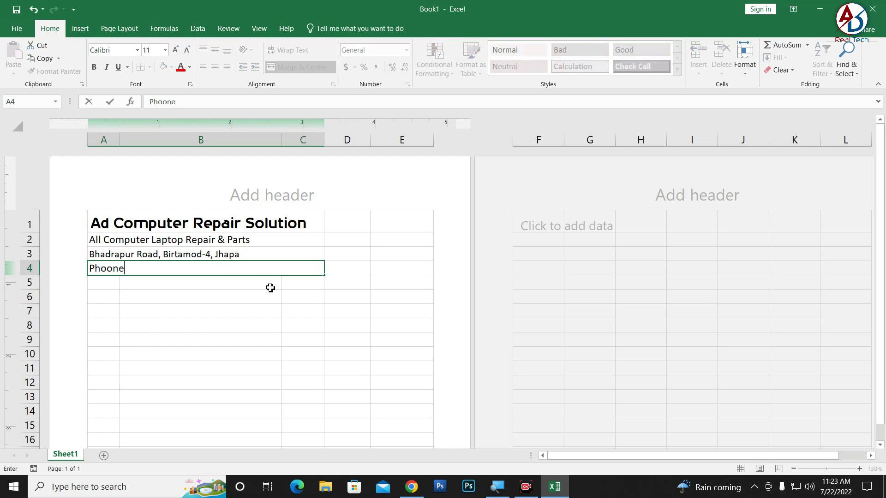
text(: 0123456789 | 0123456456)
click(158, 345)
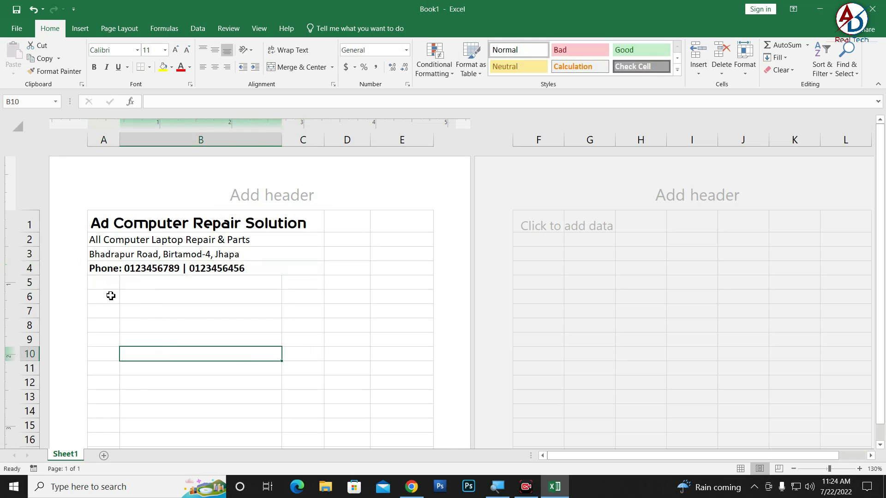
drag(101, 285, 425, 281)
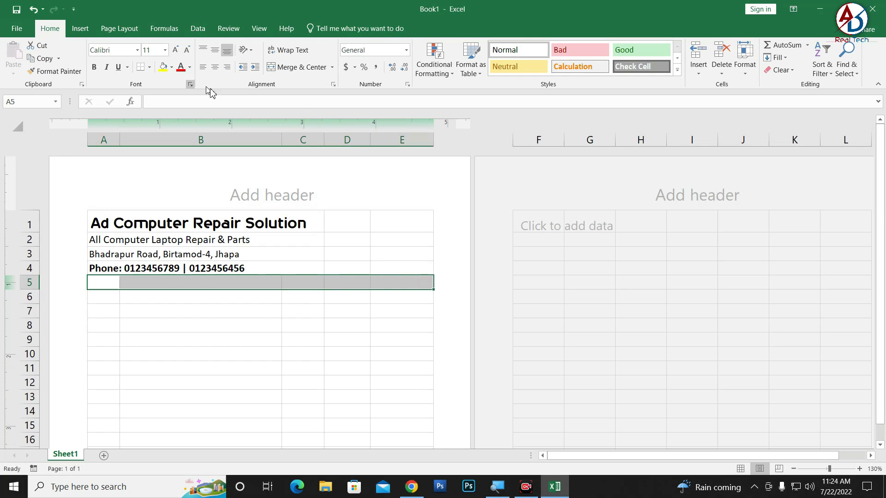
Step: Merge and centre A5:E5, fill it blue, and enter 'Cash Bill/ Memo'
click(301, 67)
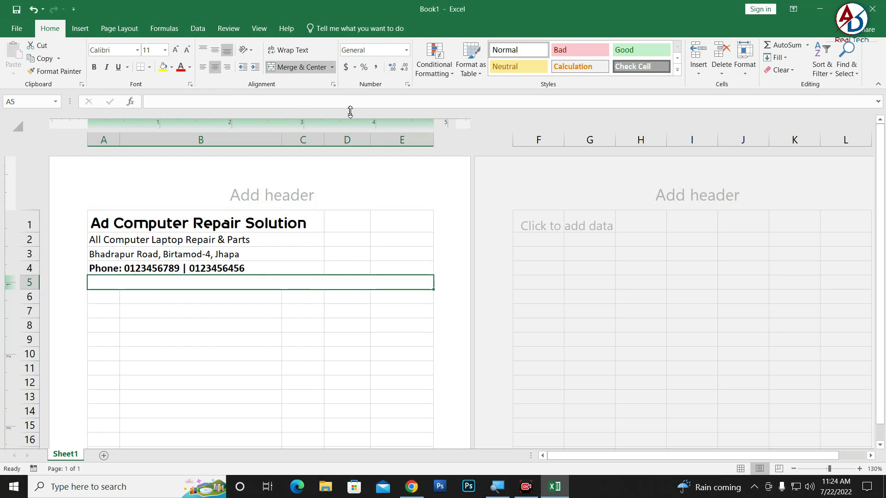
click(172, 69)
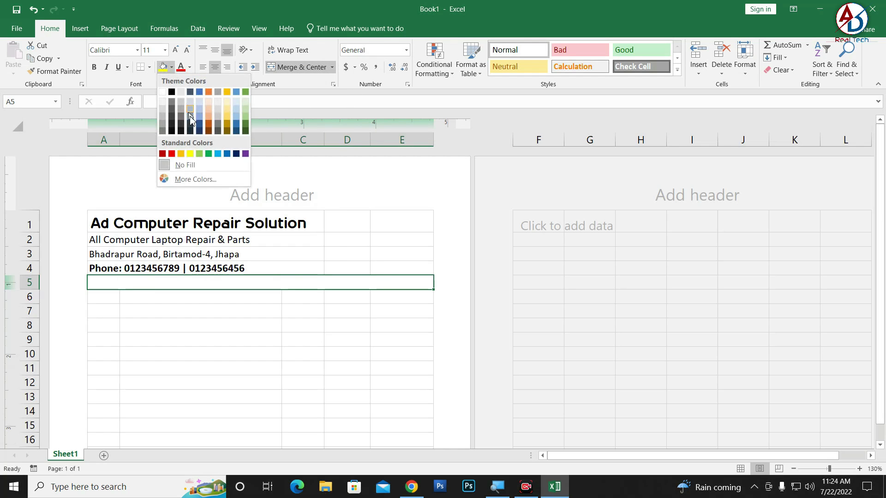
click(229, 154)
click(267, 386)
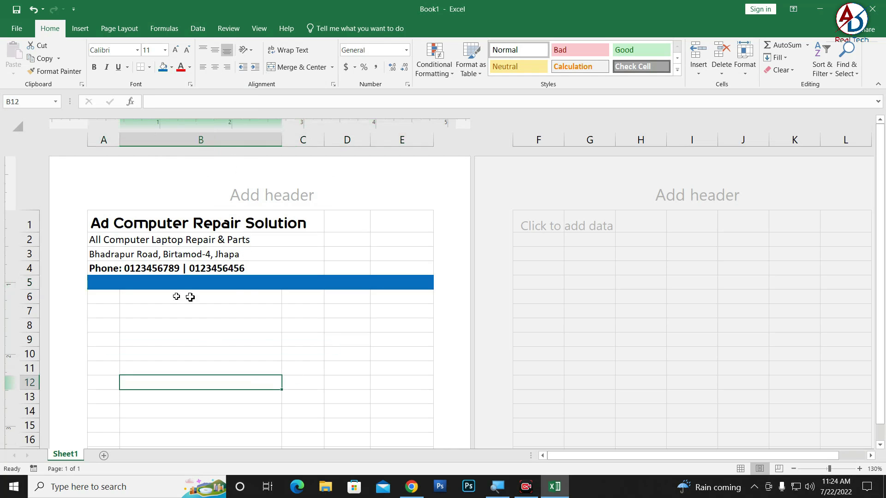
double_click(252, 287)
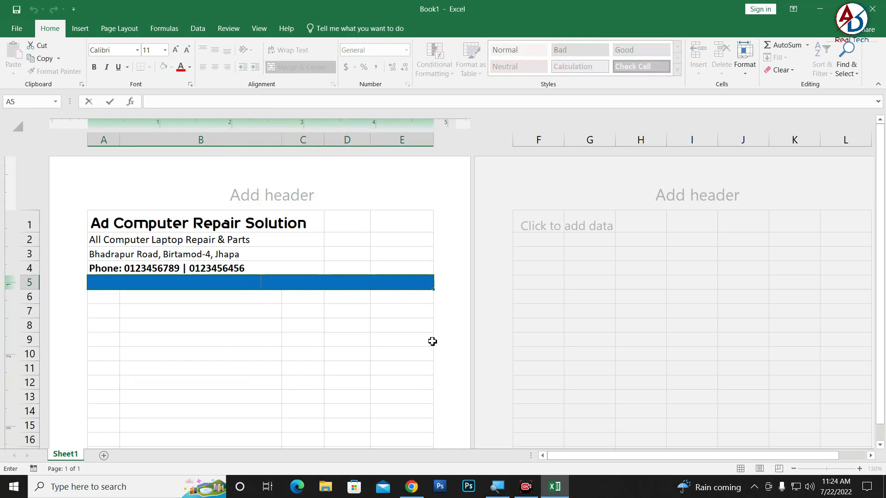
text(Cash Bill/ Memo)
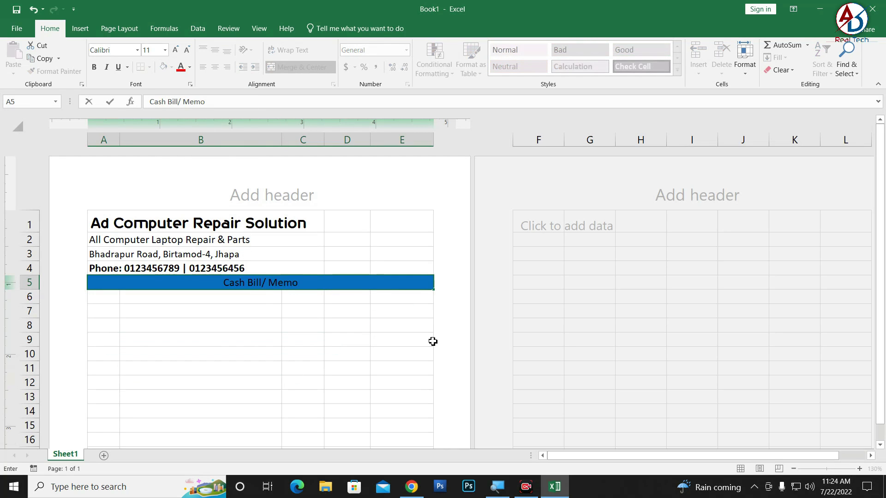
click(345, 296)
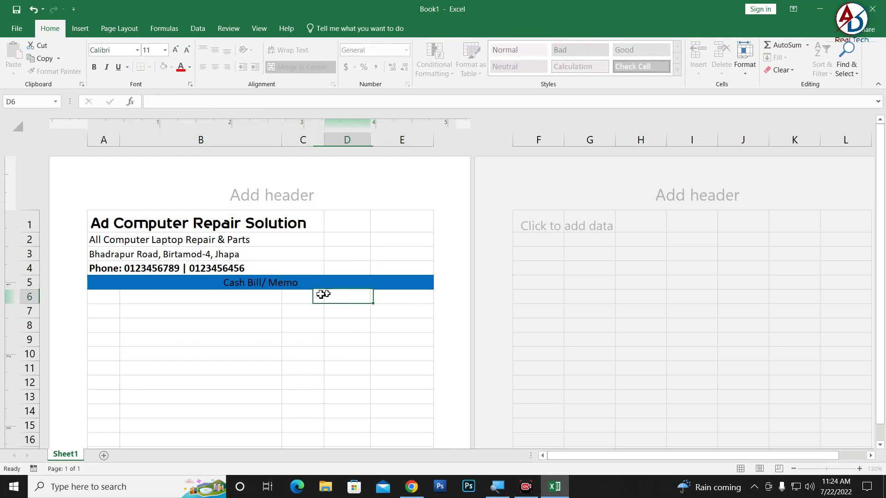
Step: Make the Cash Bill/ Memo heading bold, 16 point, italic and underlined
click(246, 287)
click(93, 67)
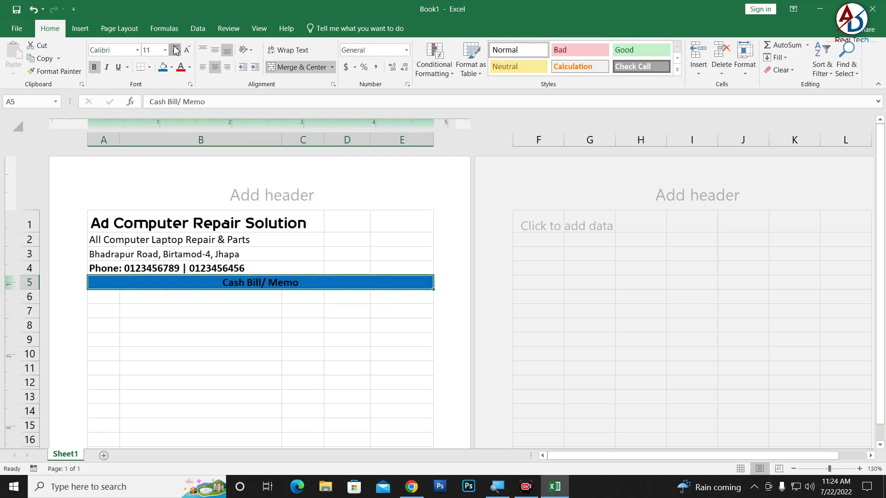
click(175, 50)
click(175, 50)
click(176, 49)
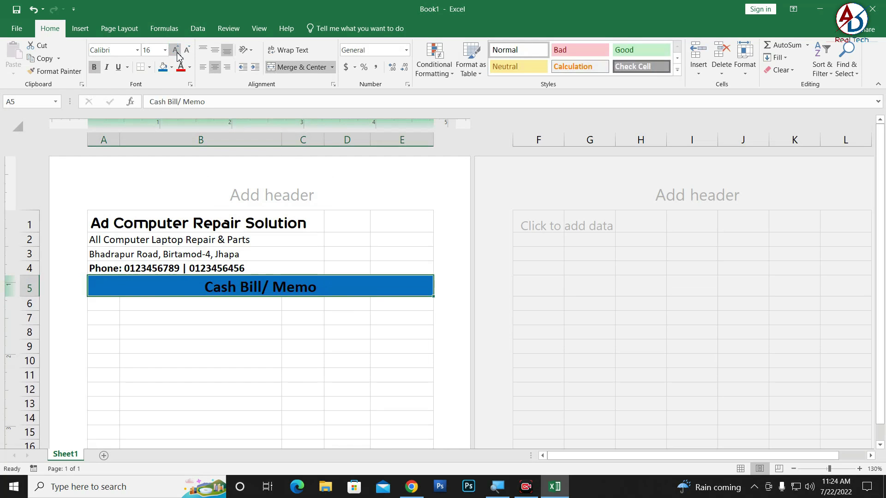
click(107, 67)
click(119, 67)
click(305, 358)
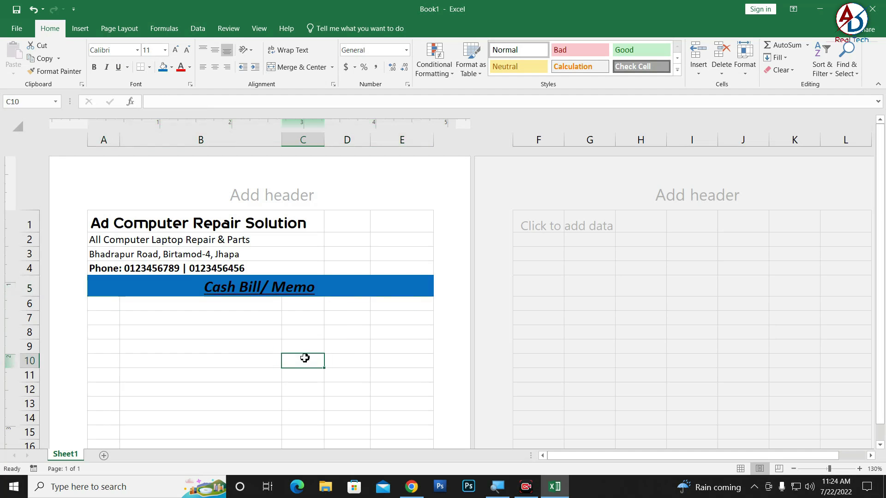
Step: Turn the heading text white
click(272, 292)
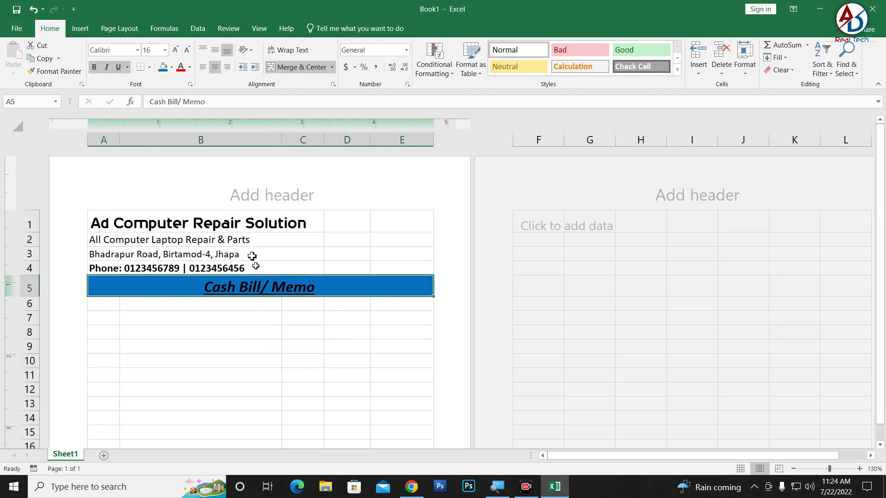
click(190, 67)
click(181, 107)
click(372, 396)
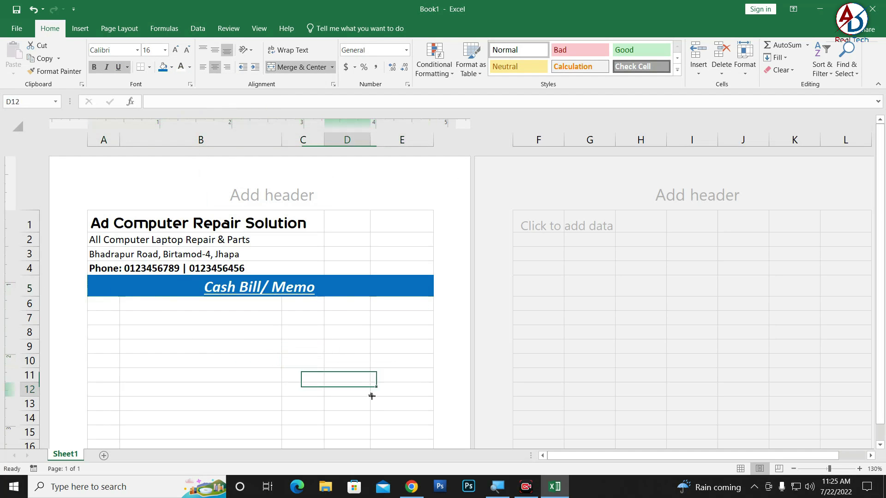
scroll(286, 351, down, 2)
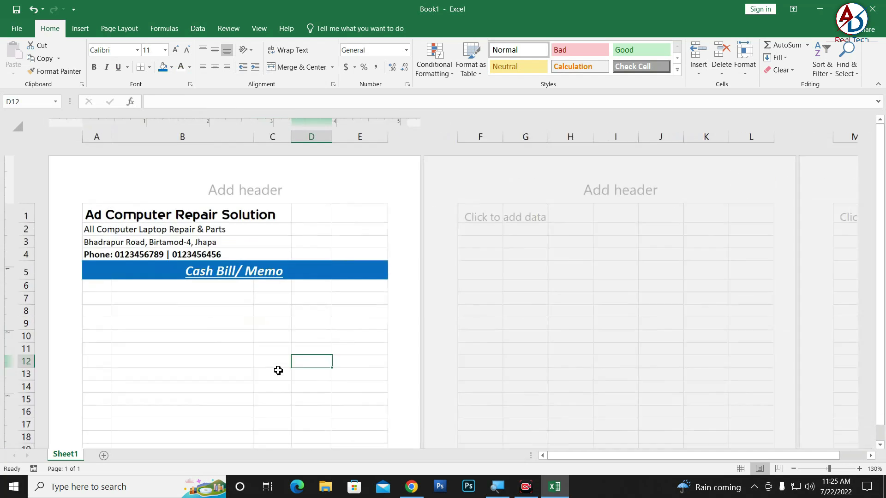
click(192, 223)
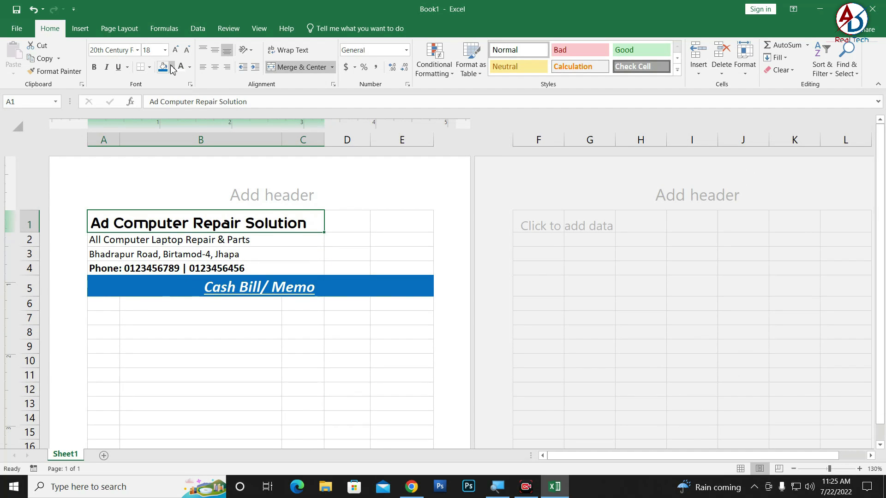
Step: Colour the shop name blue and remove bold from the phone line in A4
click(189, 67)
click(244, 167)
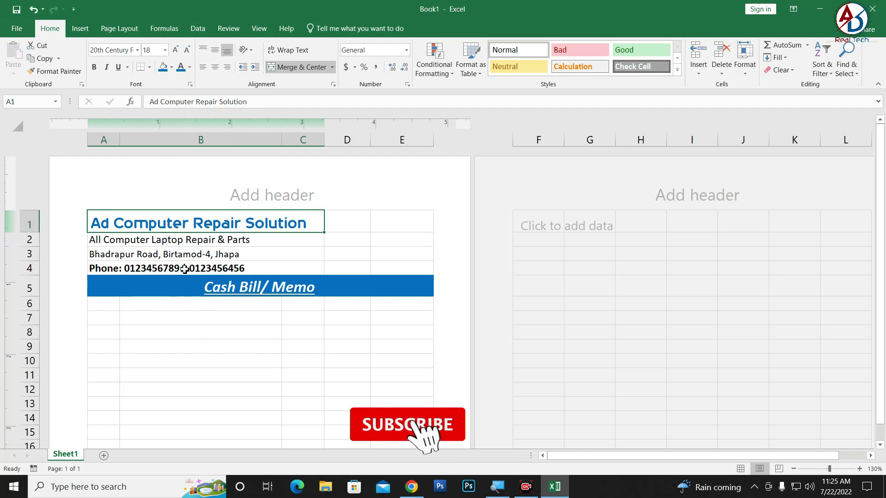
click(185, 269)
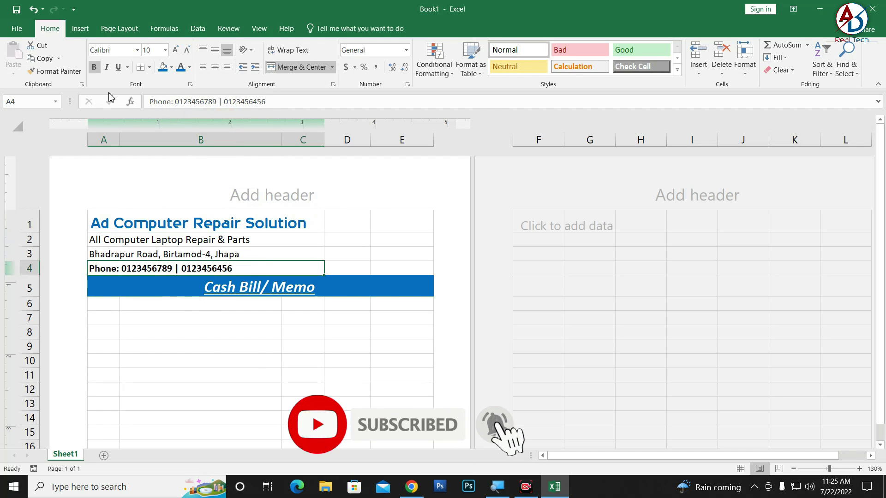
click(94, 67)
click(289, 392)
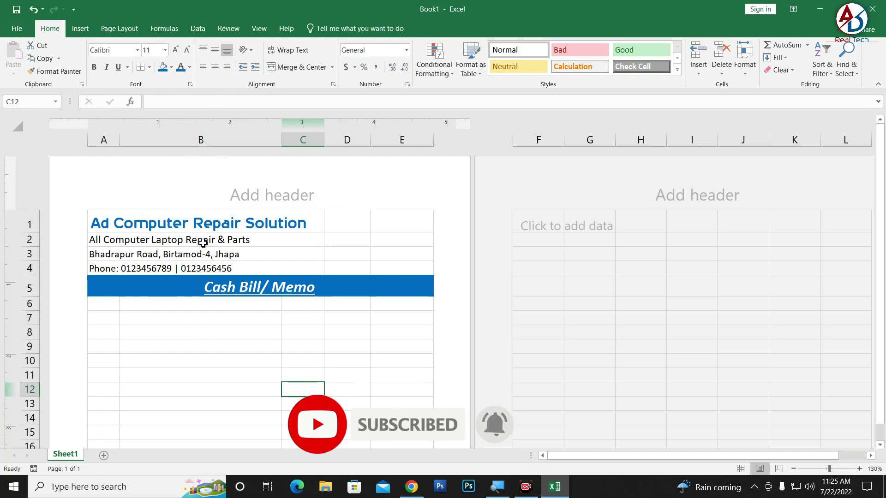
Step: Merge the tagline across A2:C2 and keep it left-aligned
drag(104, 240, 302, 239)
click(297, 67)
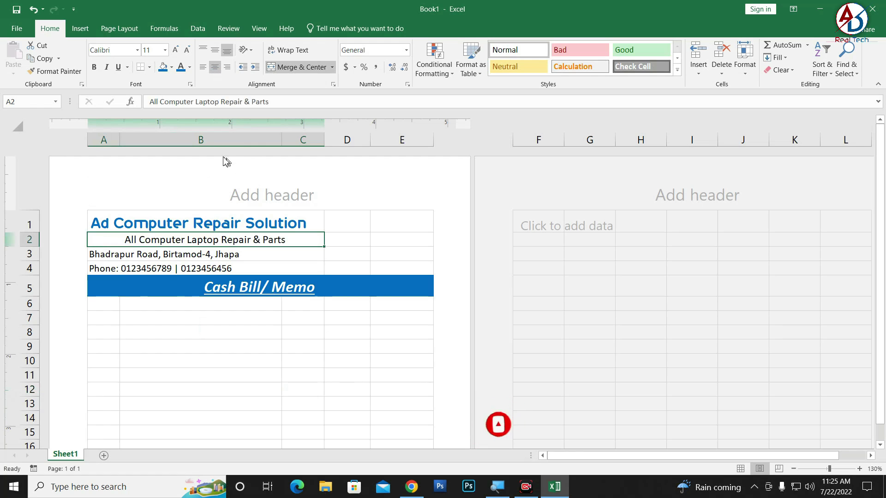
click(203, 67)
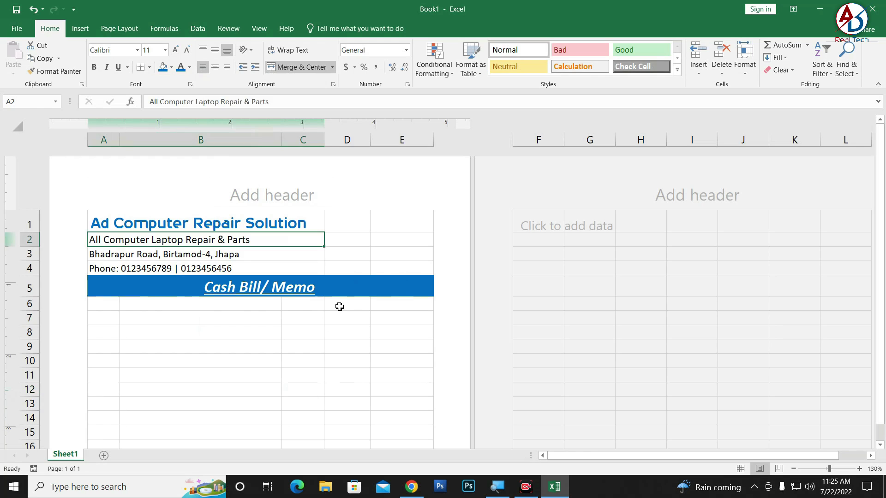
drag(340, 307, 417, 301)
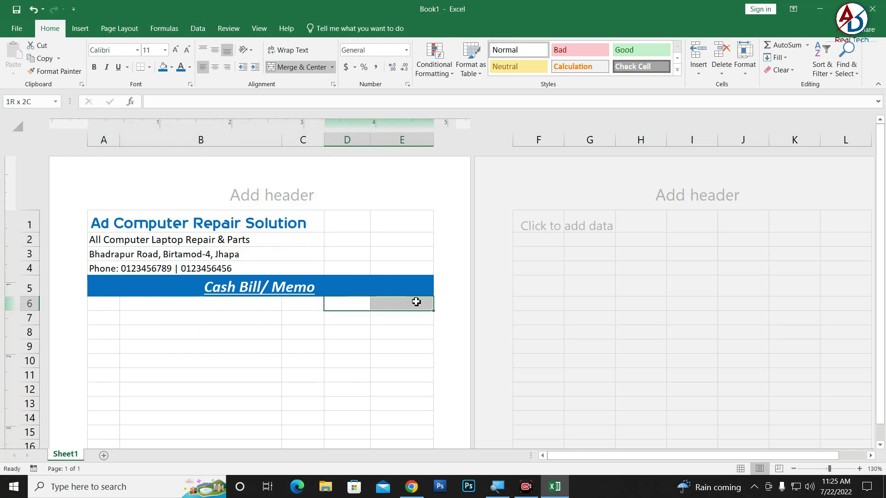
Step: Merge D6:E6 and enter 'Date:' followed by a dotted line
click(323, 70)
text(Date)
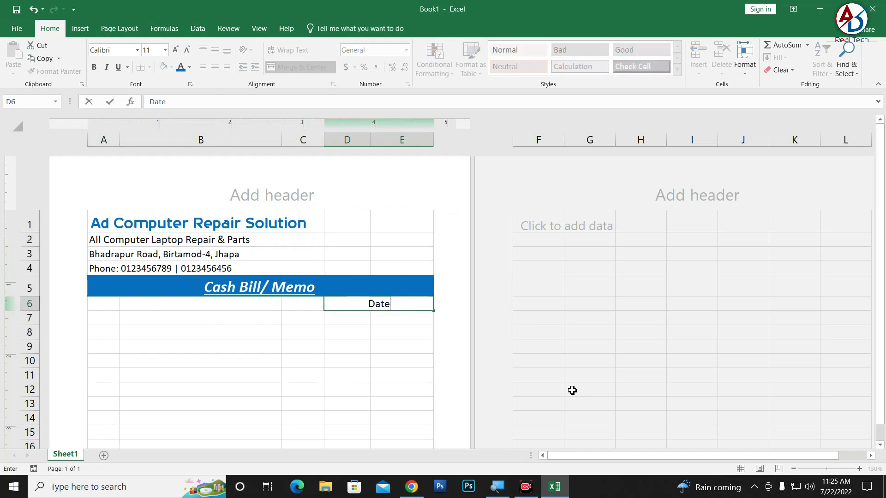
text(:-)
key(BackSpace)
text(.)
text(.........................)
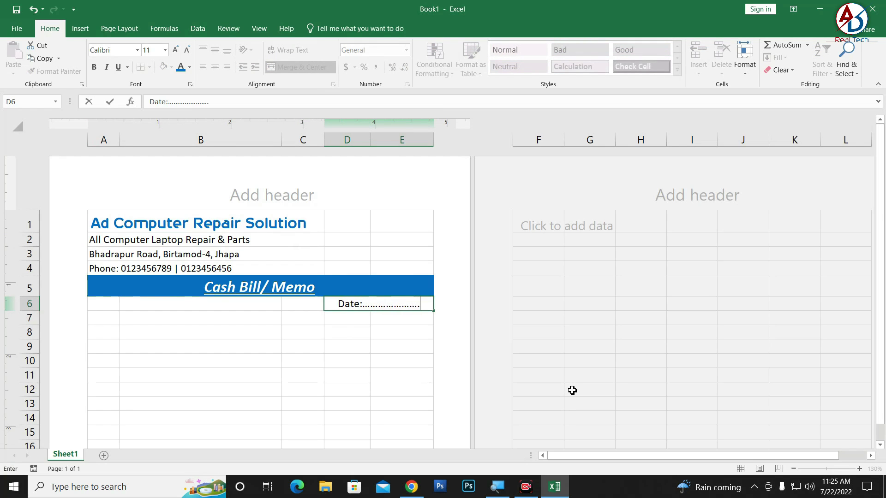
click(300, 368)
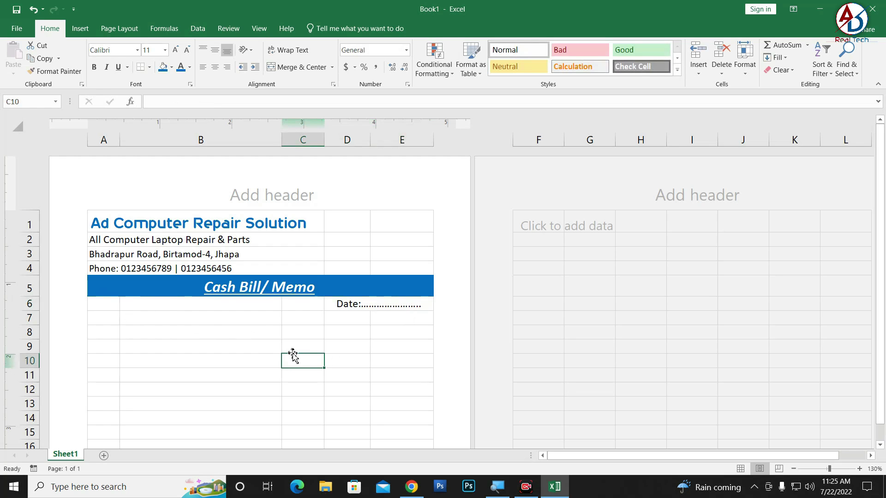
Step: Merge and centre A6:B6 and enter 'Bill No.'
click(101, 304)
drag(116, 307, 137, 308)
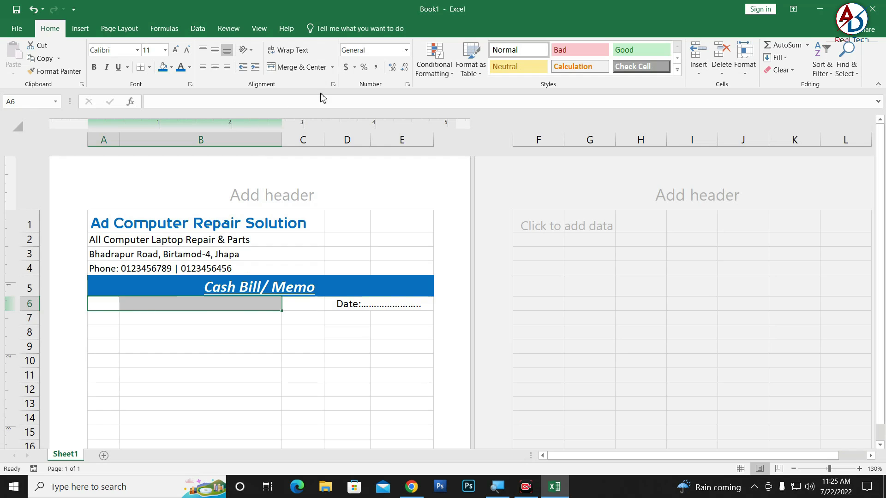
click(298, 67)
text(B)
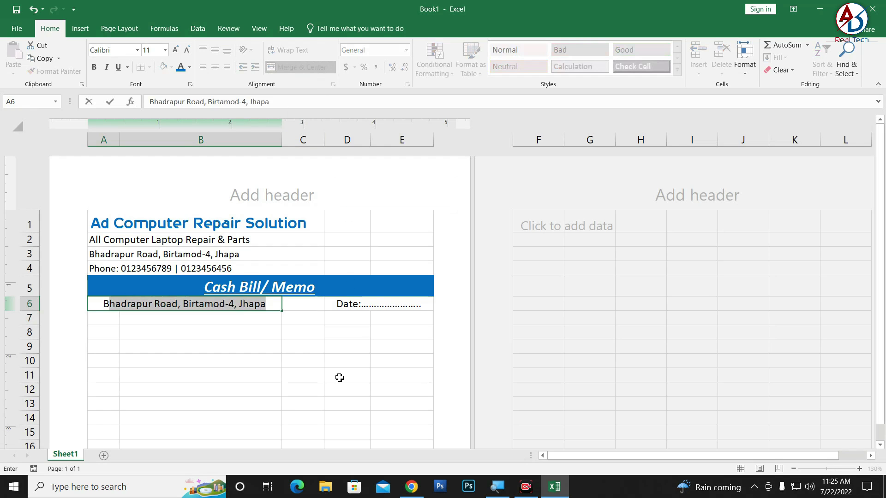
text(ill No)
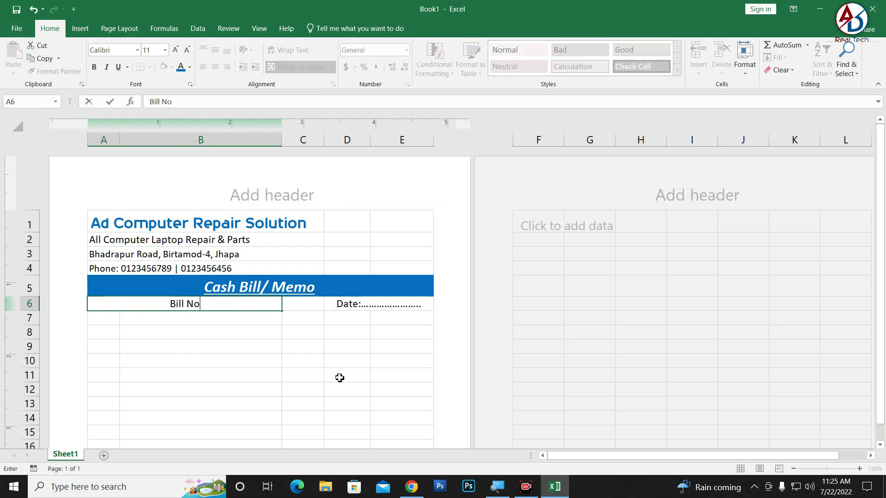
text(.)
click(303, 384)
Step: Enter the heading 'Sr.No' in A7
click(98, 321)
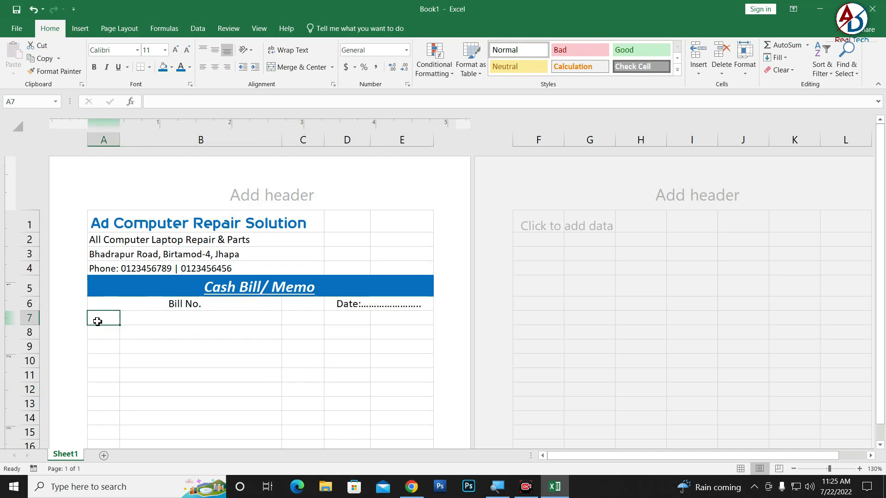
scroll(127, 324, down, 3)
scroll(164, 307, up, 3)
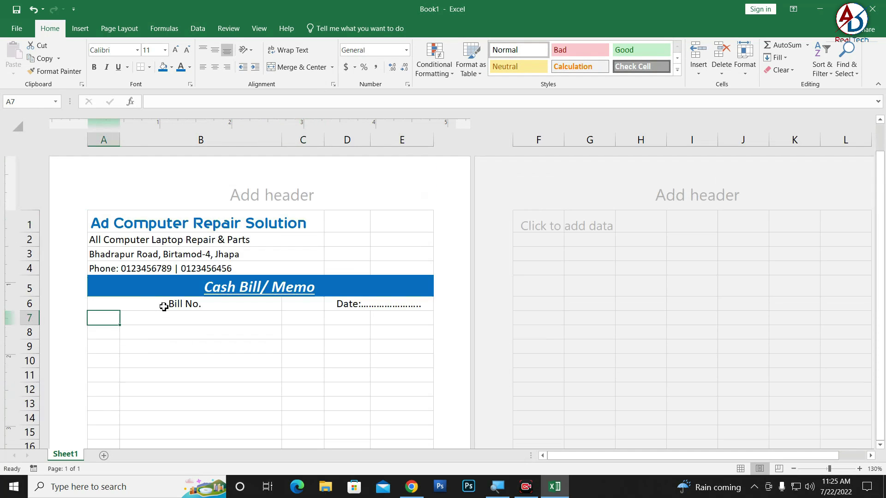
text(Sr.No)
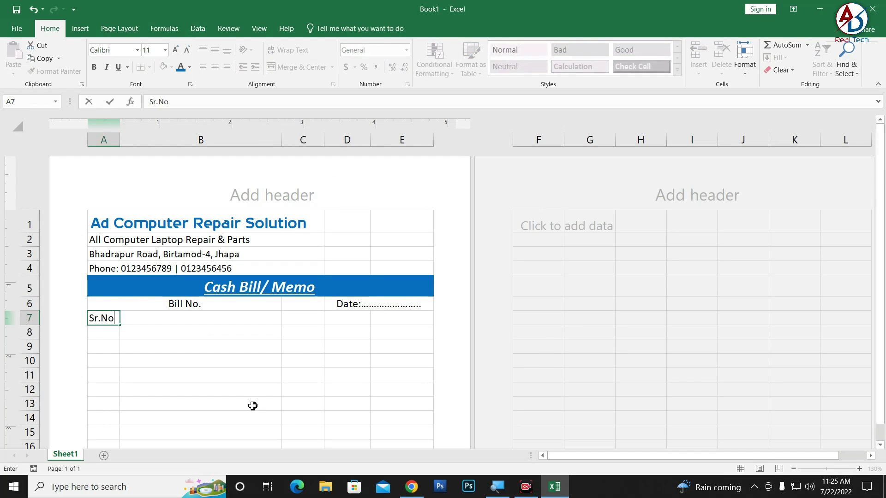
click(251, 404)
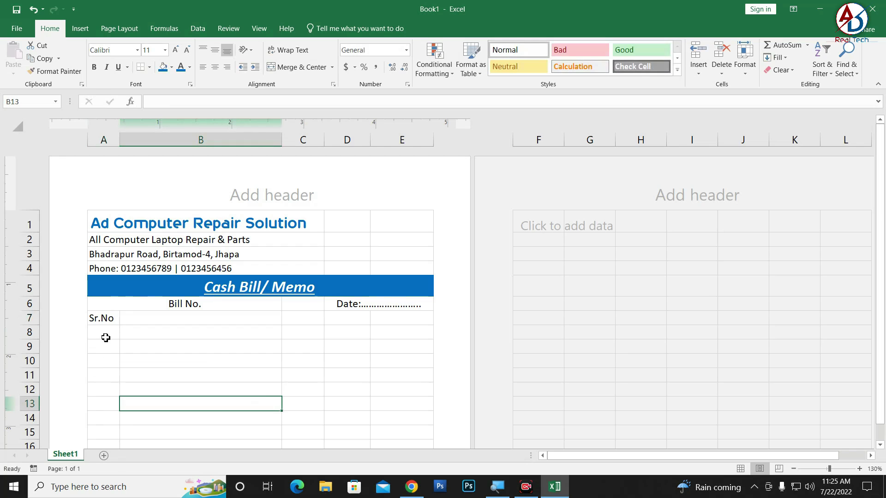
Step: Enter the headings Particulars, Rate, Qty and Amount in B7:E7
click(158, 324)
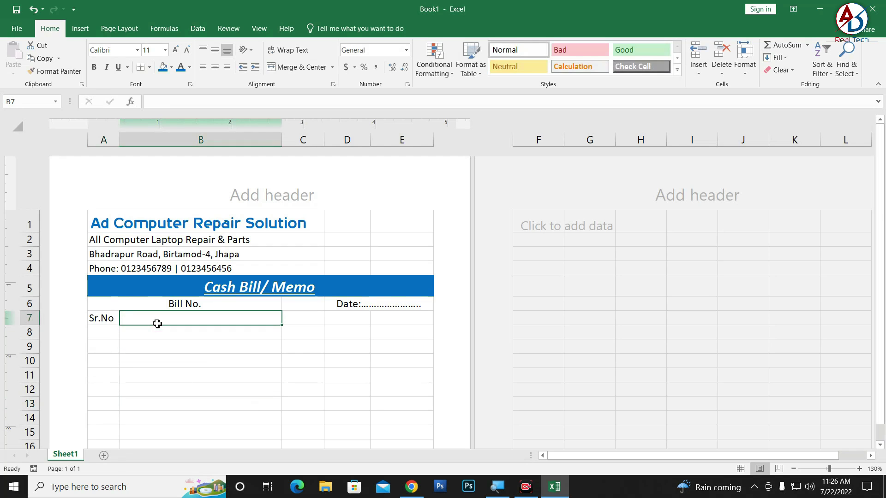
text(Parti)
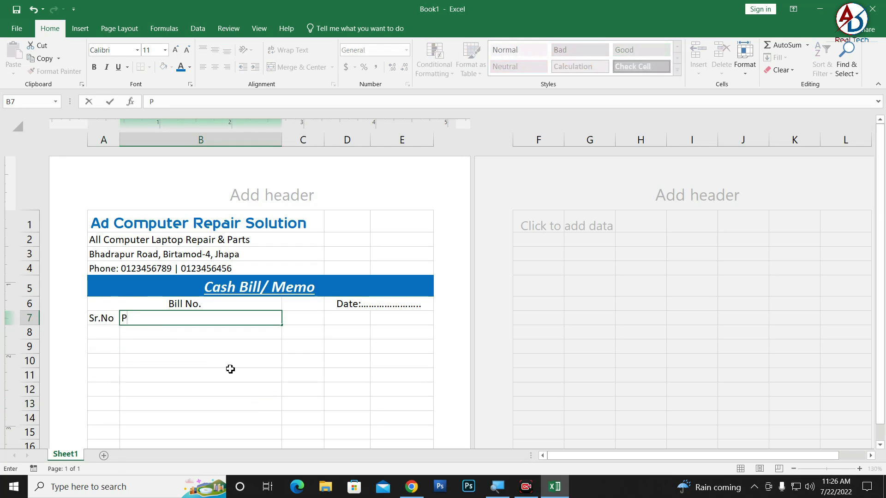
text(culars)
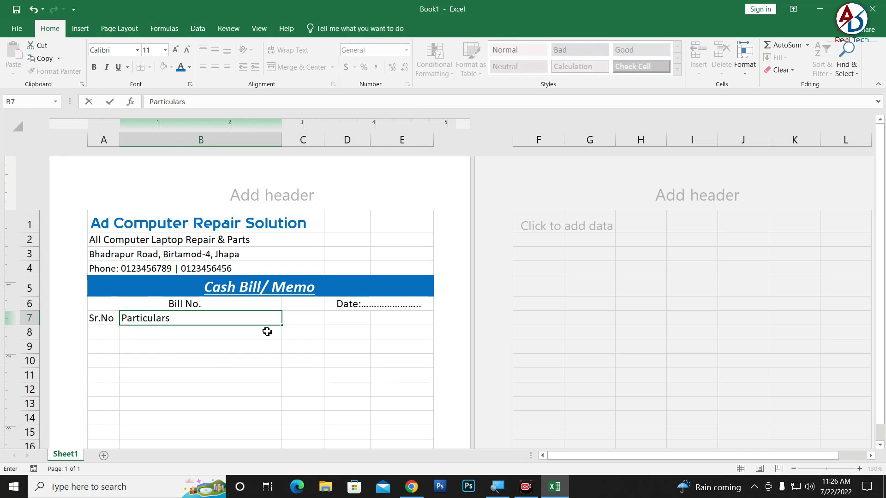
click(303, 319)
text(Rate)
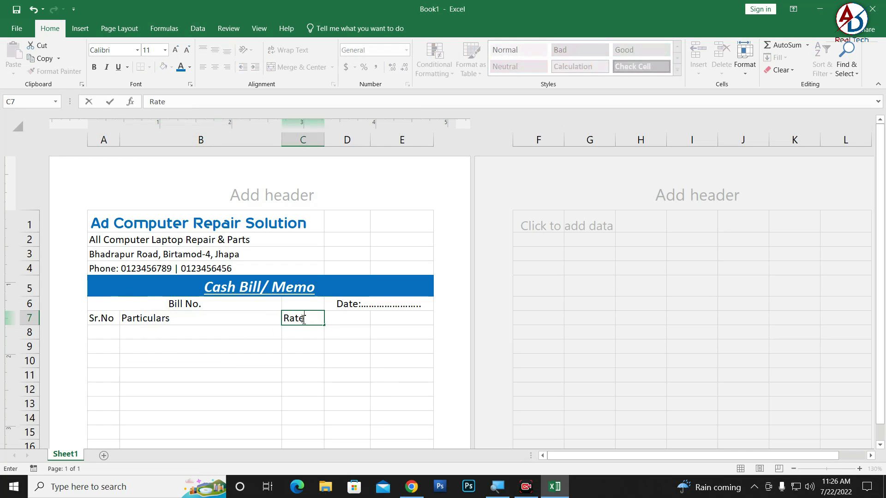
key(Tab)
text(Q)
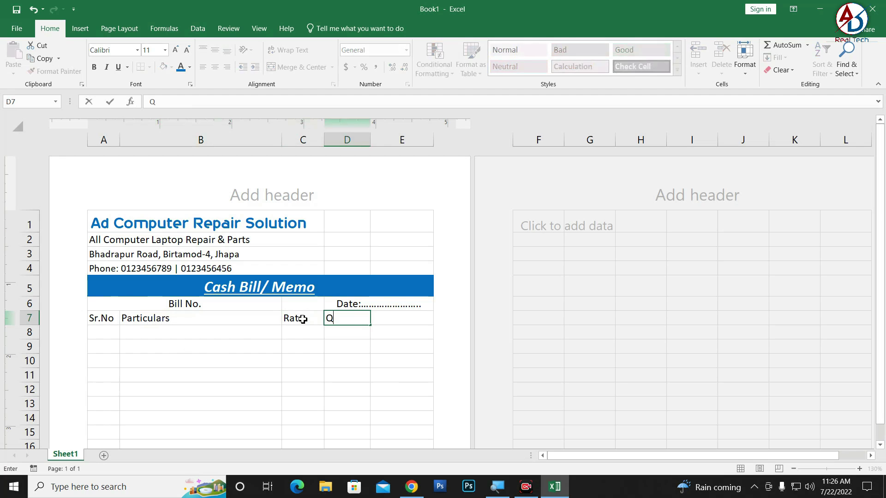
text(ty)
key(Tab)
text(Amou)
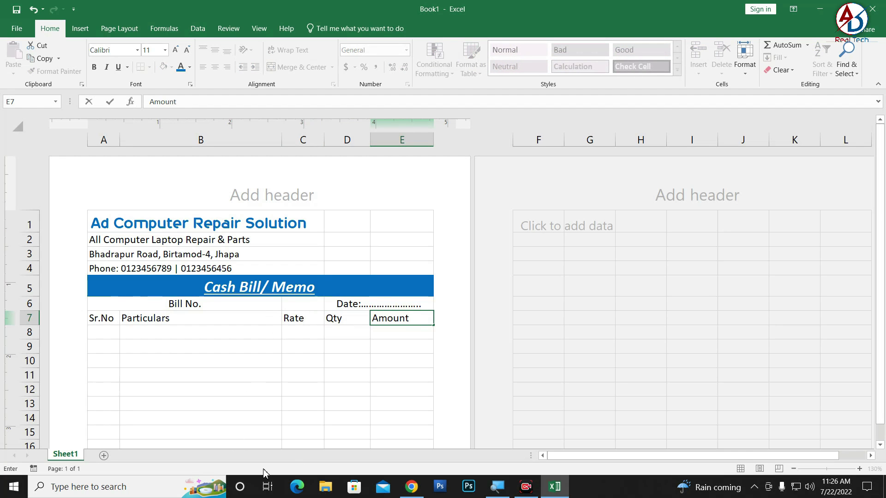
Step: Make the A7:E7 heading row bold and centred
drag(91, 318, 401, 318)
click(94, 67)
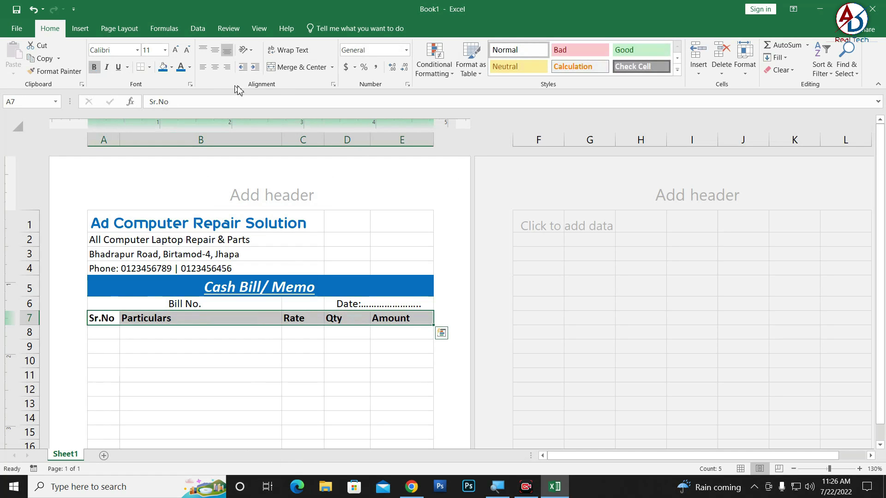
click(215, 66)
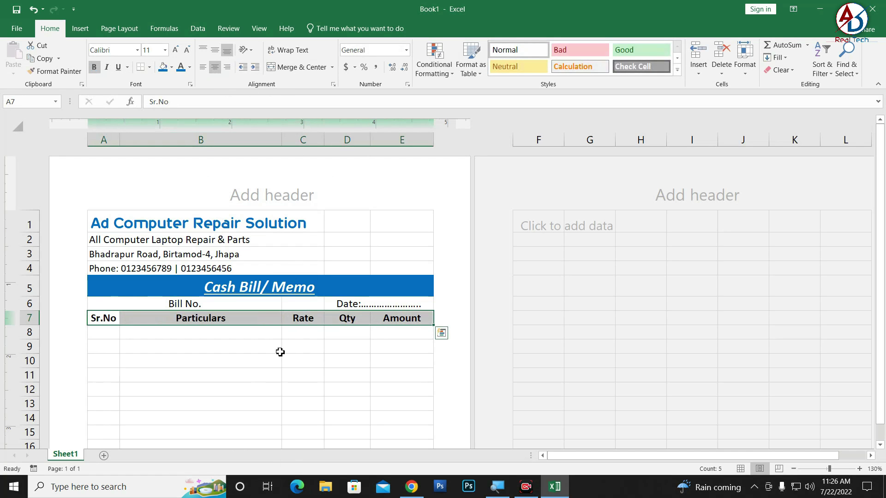
click(182, 361)
scroll(276, 357, down, 3)
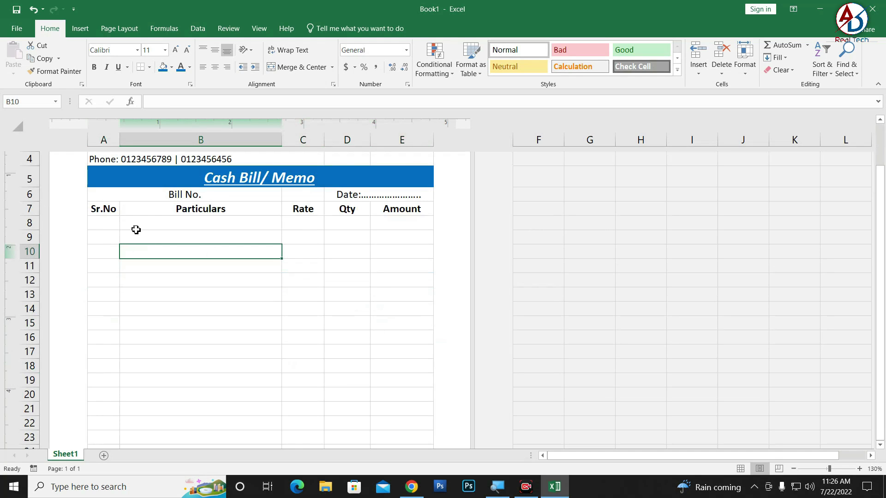
click(137, 232)
click(170, 225)
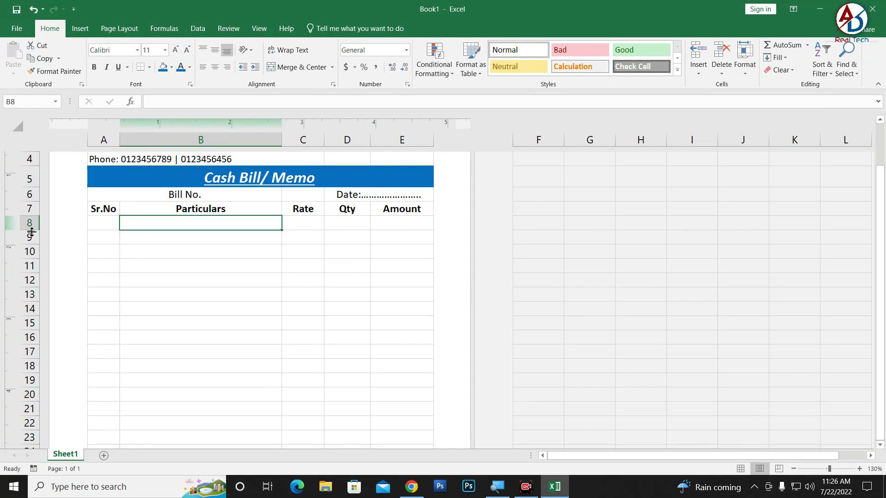
Step: Drag row 8 much taller to create the item-entry area, undoing stray text in A8
drag(31, 231, 56, 423)
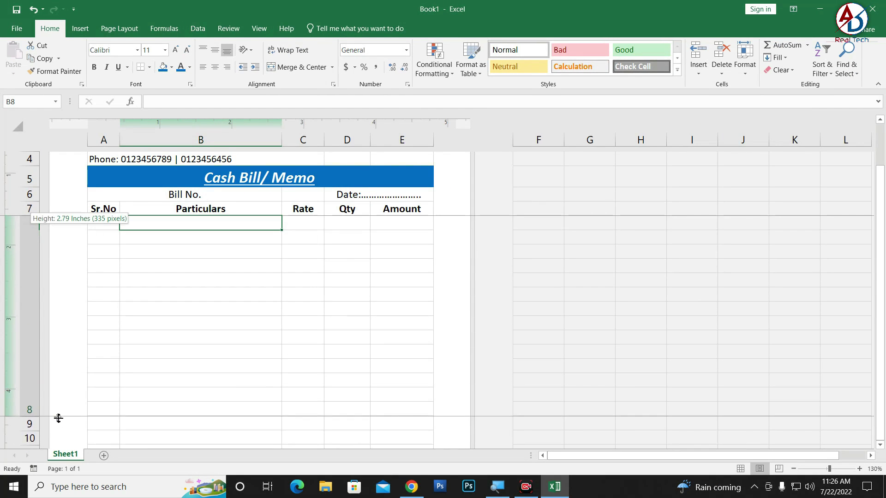
drag(56, 423, 56, 416)
click(92, 225)
text(df)
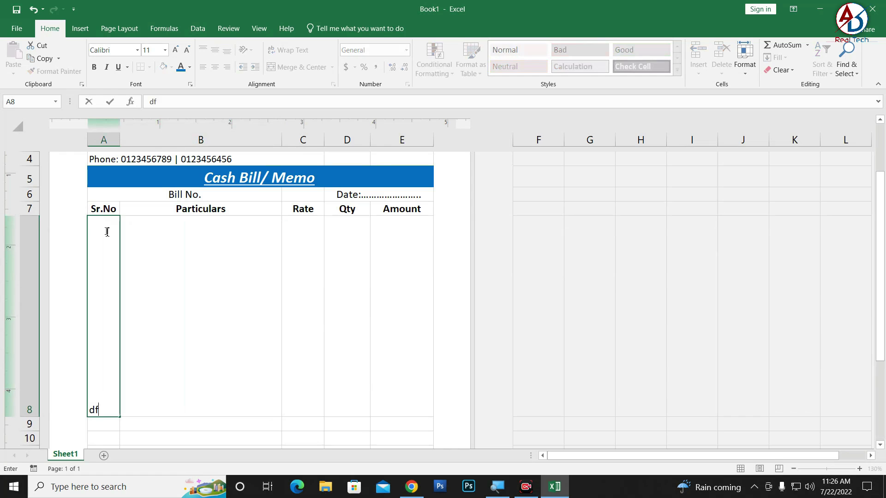
key(ctrl+z)
Step: Top-align the contents of the tall item row A8:E8
click(122, 238)
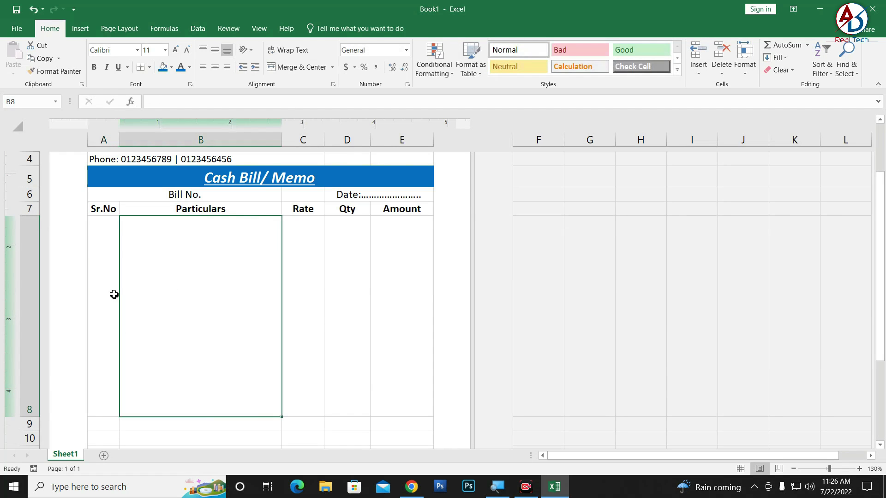
click(105, 278)
click(166, 289)
drag(108, 278, 386, 292)
click(203, 50)
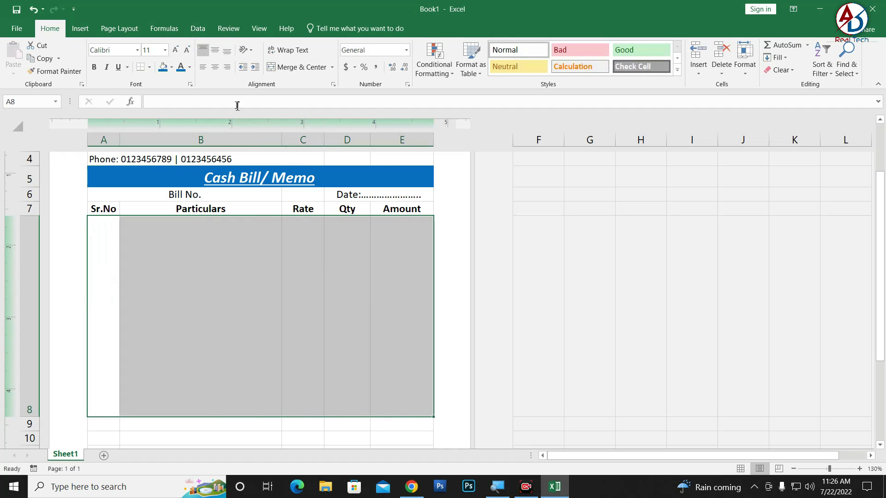
click(203, 50)
click(116, 336)
Step: Make row 8 even taller, about 3.38 inches, for listing bill items
scroll(198, 318, down, 2)
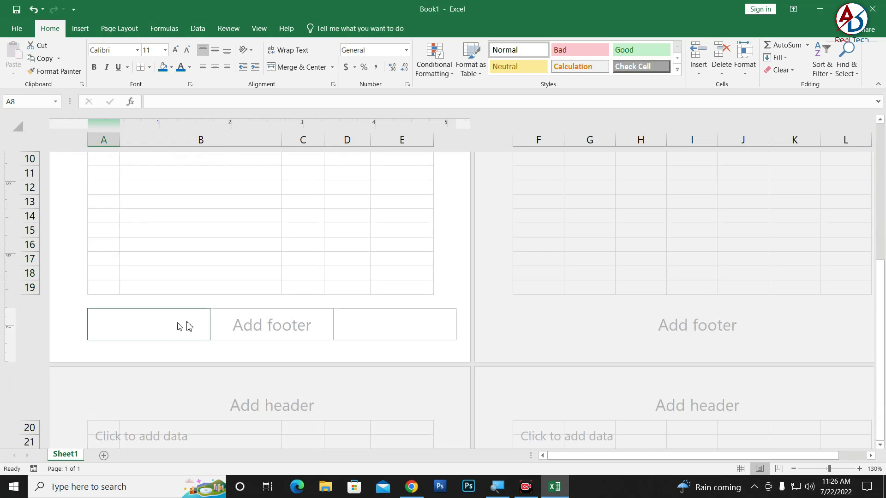
scroll(230, 321, up, 4)
scroll(295, 341, down, 3)
ctrl+scroll(296, 344, down, 2)
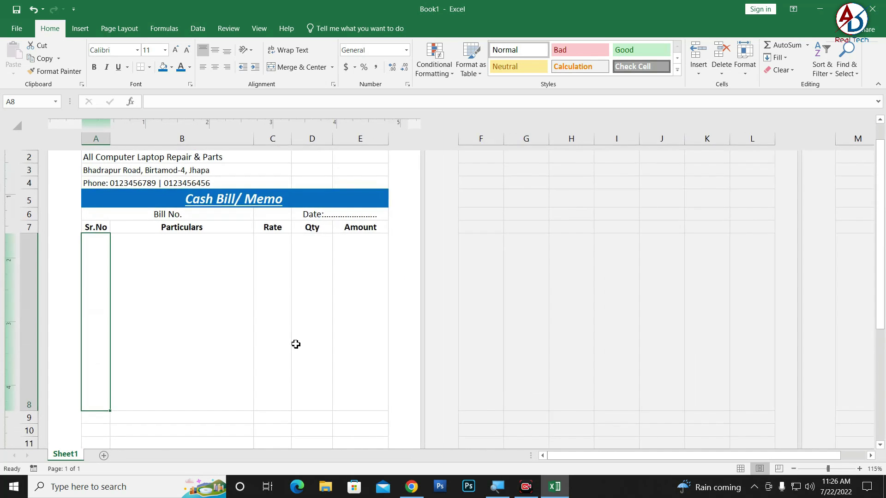
ctrl+scroll(296, 344, down, 2)
scroll(288, 346, down, 3)
scroll(282, 346, down, 2)
scroll(281, 347, up, 4)
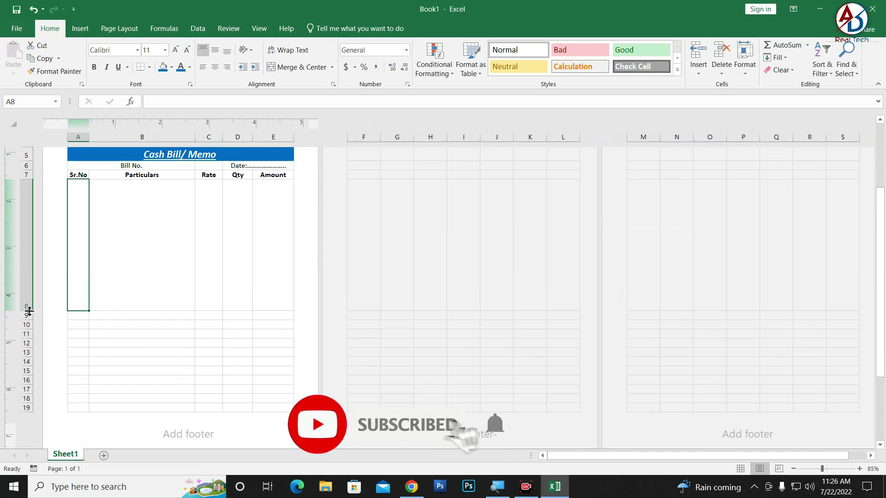
drag(28, 314, 27, 339)
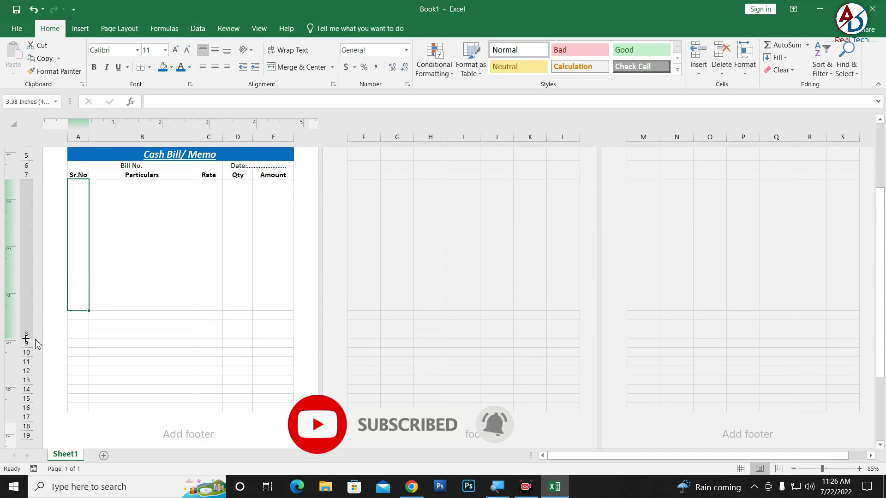
scroll(192, 322, up, 1)
scroll(193, 318, down, 2)
scroll(193, 318, up, 3)
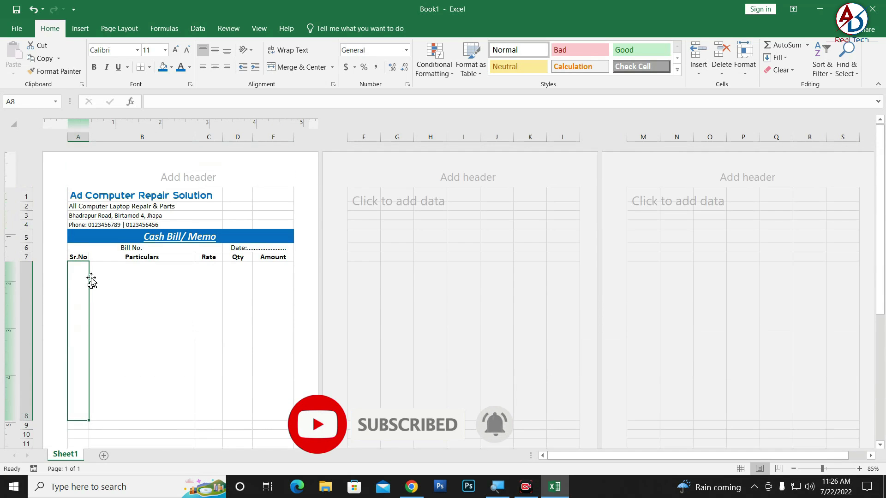
scroll(253, 360, down, 1)
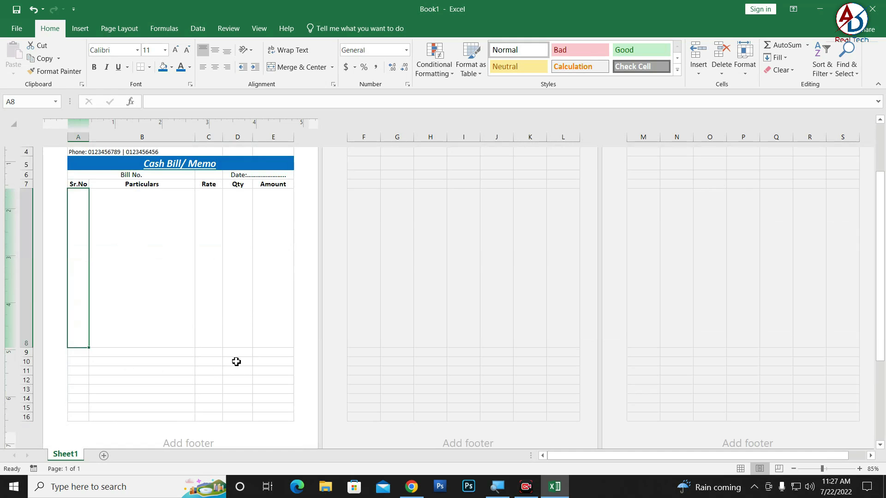
click(237, 356)
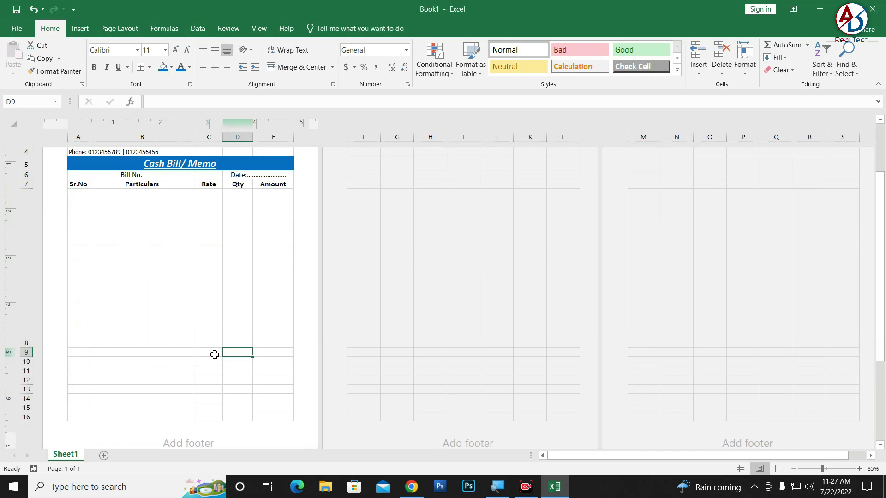
Step: Merge C9:D12 across each row and enter 'Total' in C9
mouse_move(212, 355)
mouse_down()
mouse_move(240, 386)
mouse_move(240, 378)
mouse_up()
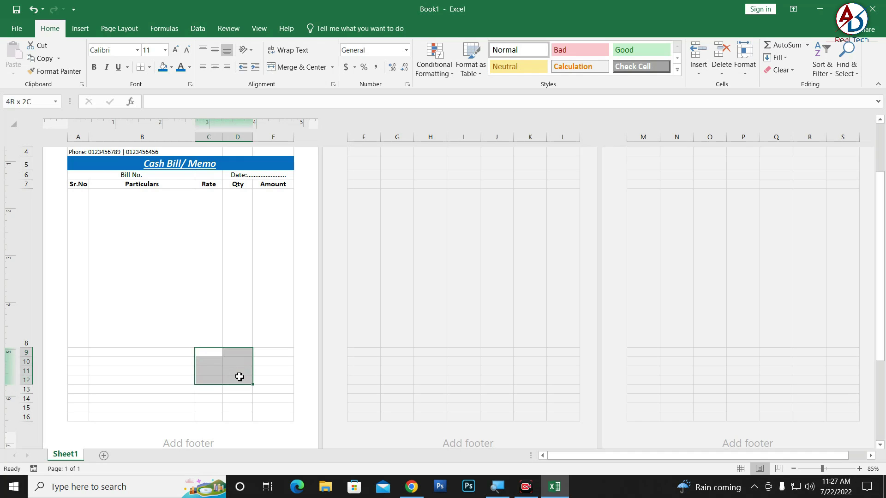
click(332, 67)
click(302, 92)
click(231, 351)
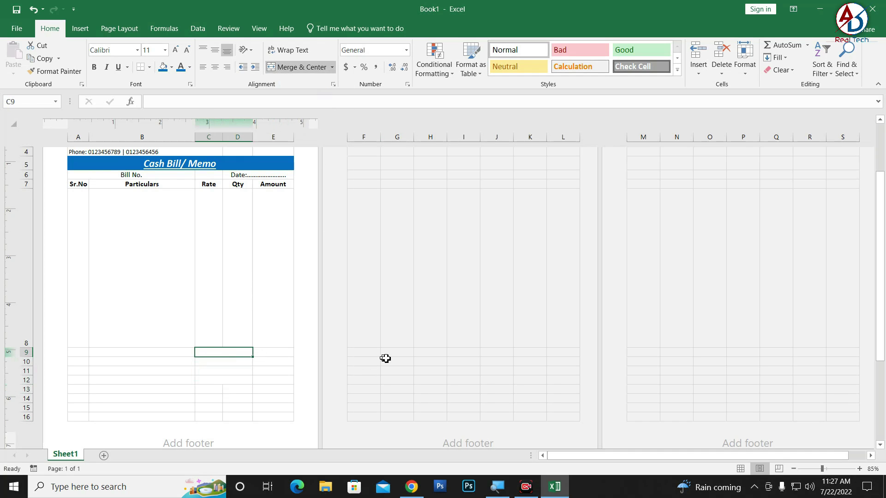
text(Tota)
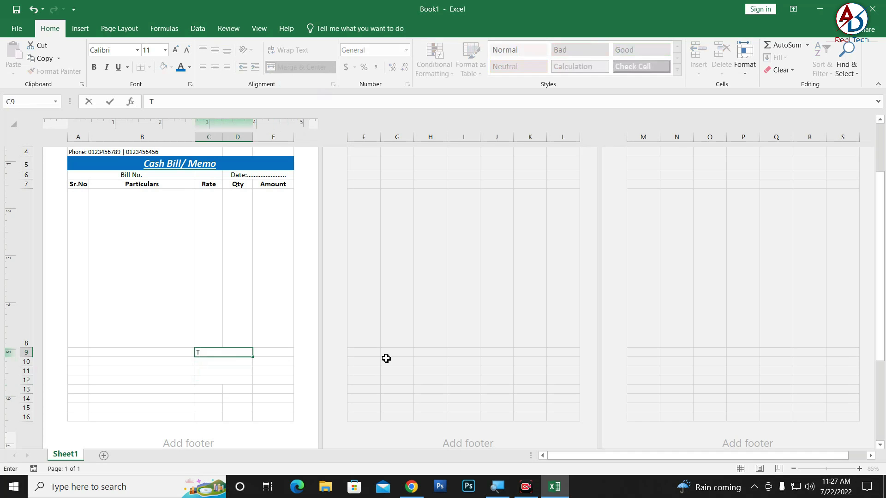
text(l)
key(Return)
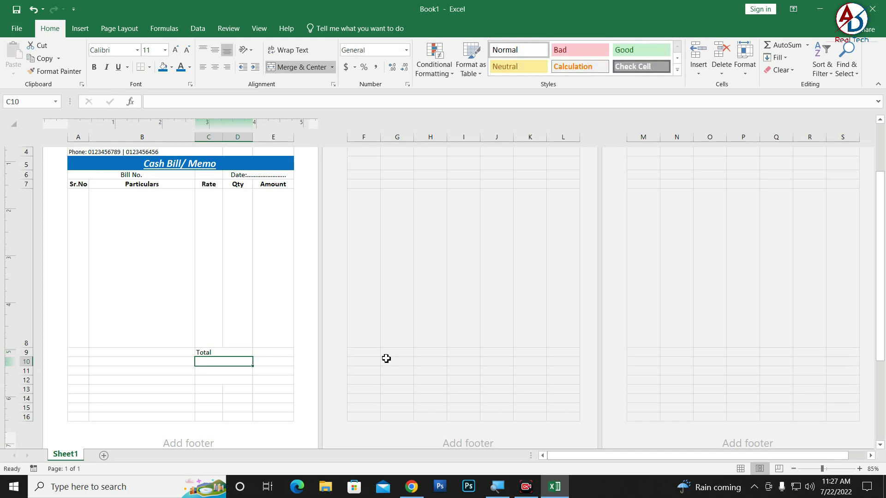
Step: Enter the 'Gst 12%', 'Dis' and 'Sub Total' labels below Total
text(Ta)
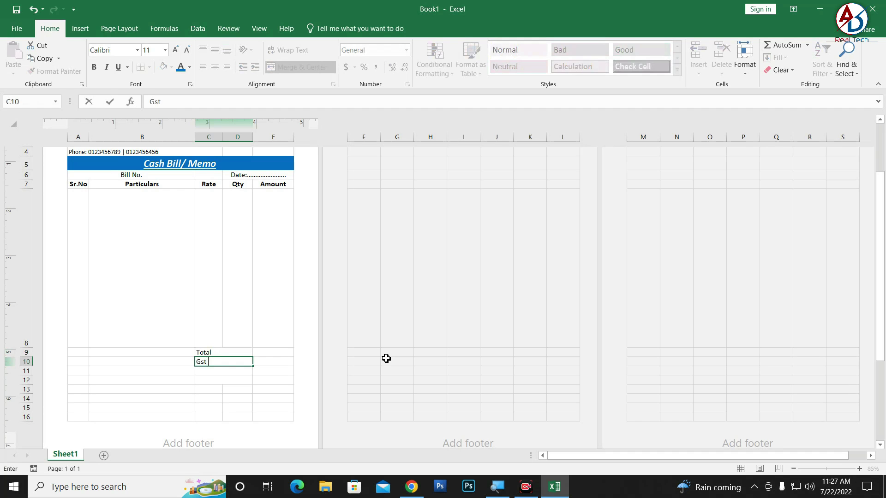
text(12%)
key(Return)
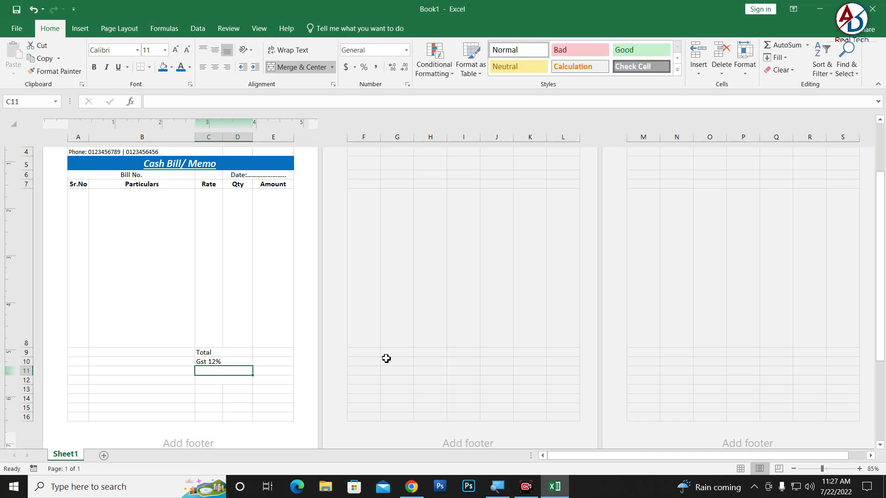
text(Dis)
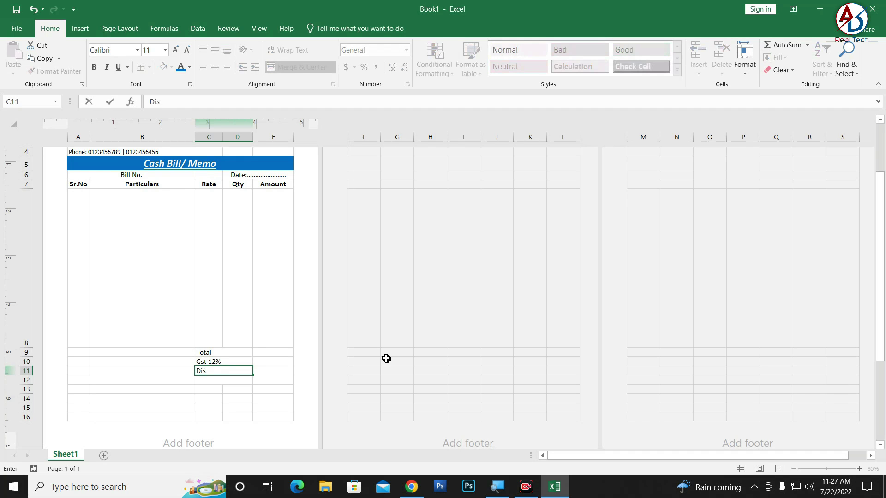
key(Return)
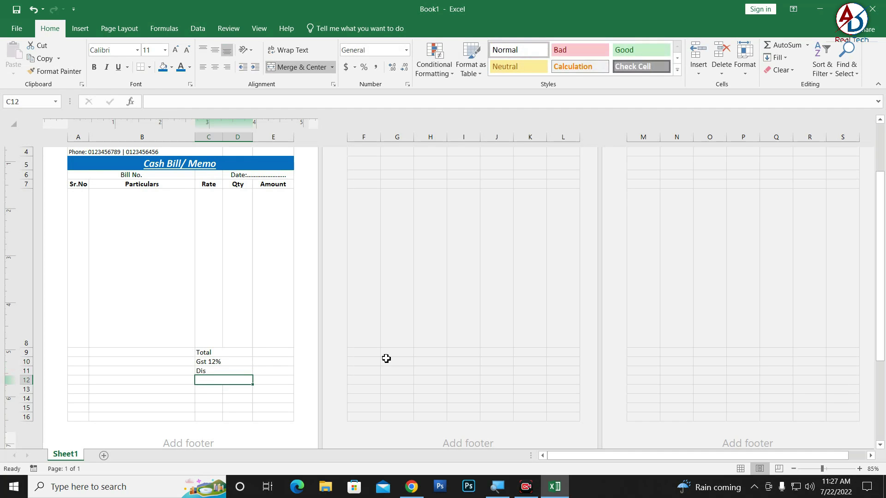
text(Sub Total)
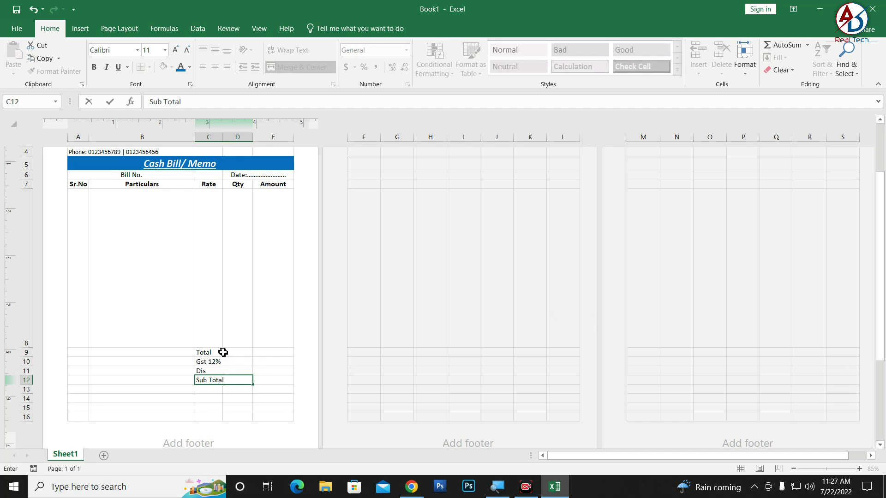
drag(221, 352, 233, 380)
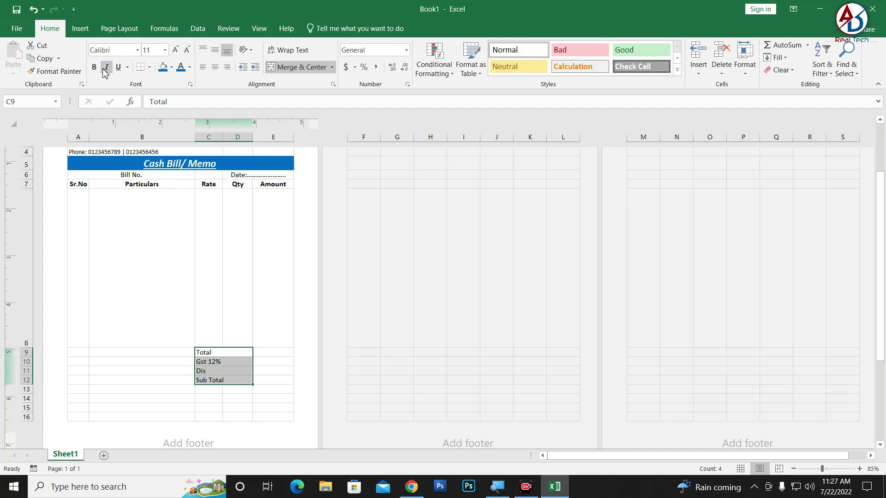
Step: Italicize the four labels and increase the font size of the totals block C9:E13
click(106, 68)
click(279, 381)
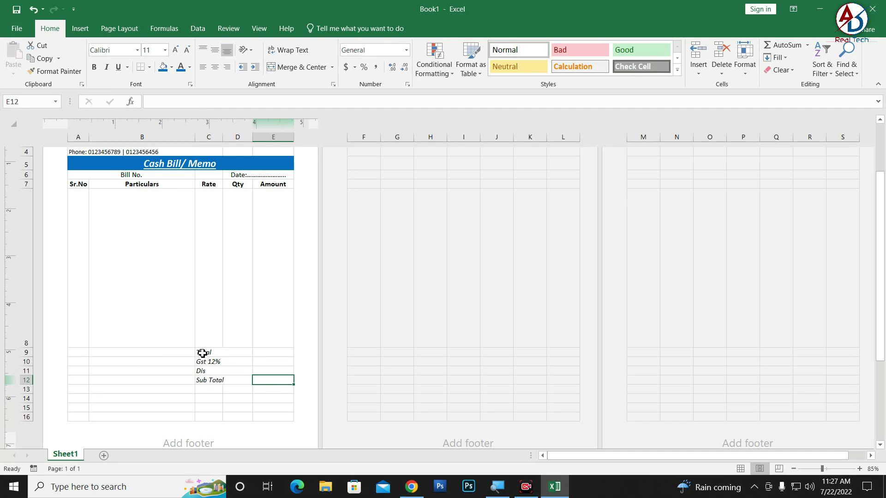
drag(203, 354, 273, 387)
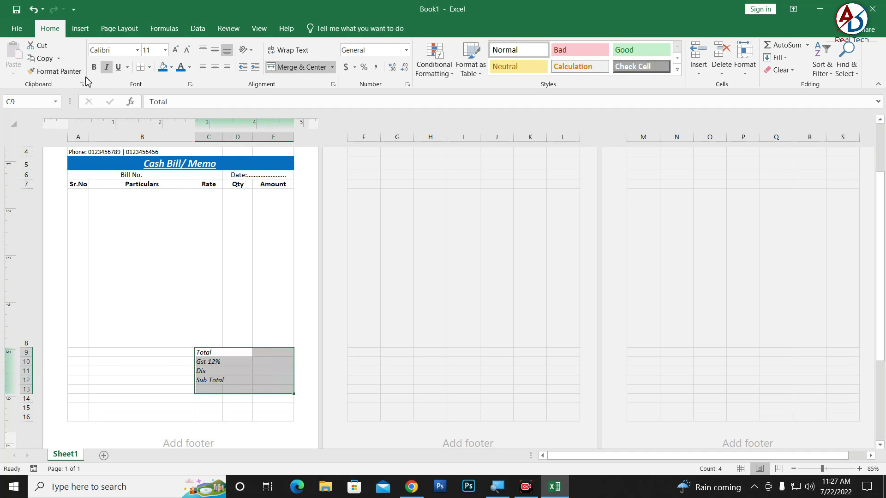
click(176, 51)
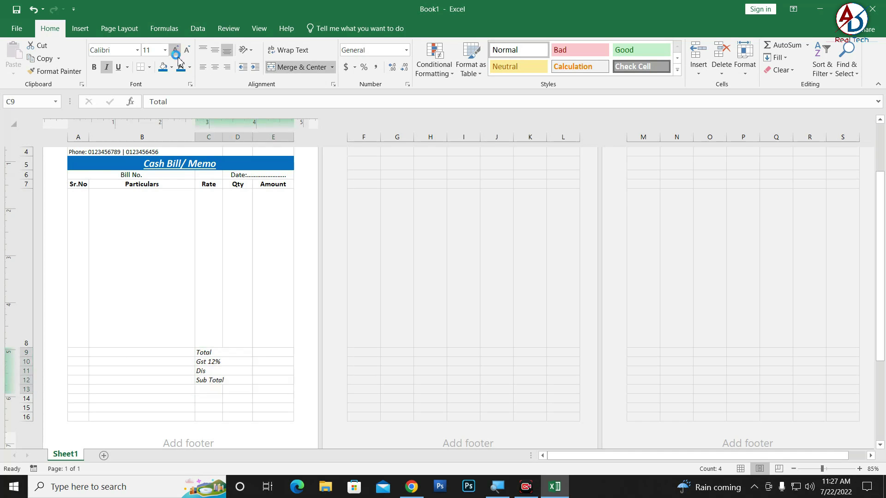
click(172, 412)
mouse_move(205, 353)
mouse_down()
mouse_move(253, 374)
mouse_move(257, 392)
mouse_up()
click(85, 374)
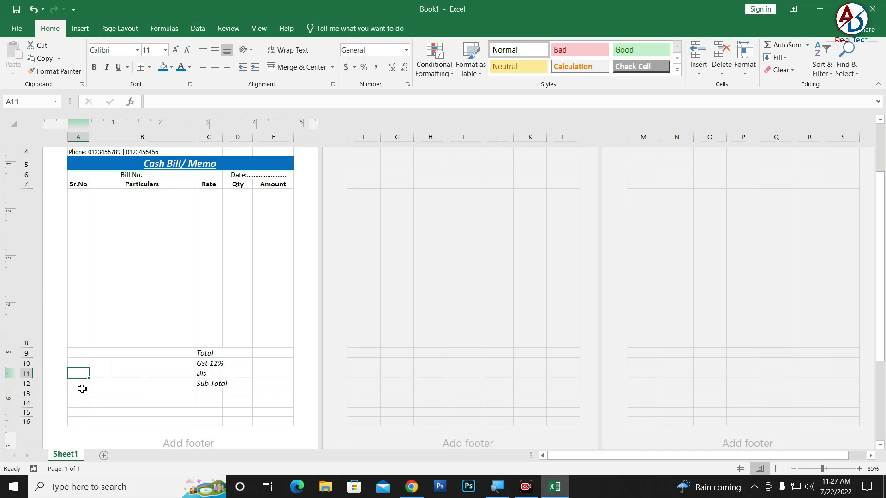
Step: Merge A13:E14 into one wide cell and align it to the top
drag(81, 391, 273, 403)
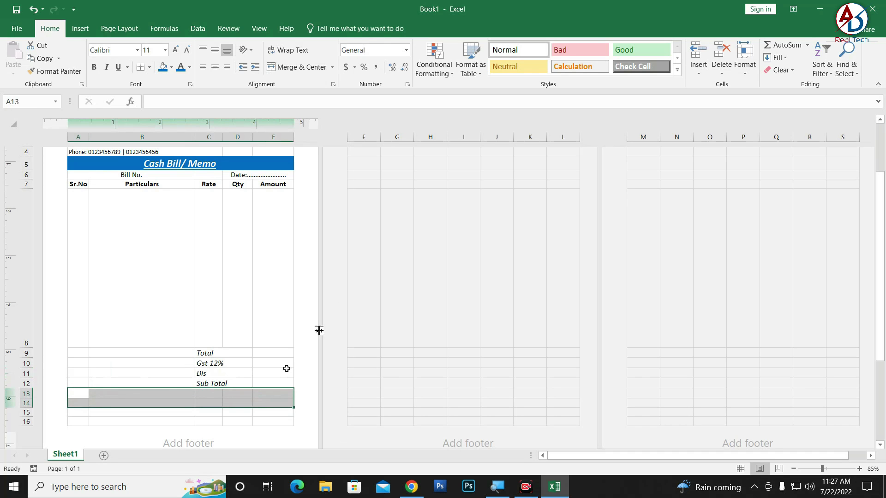
click(300, 67)
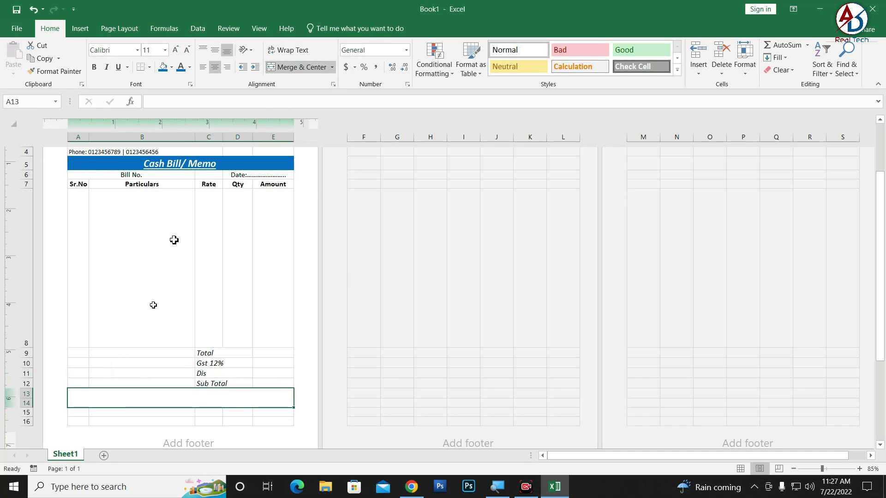
click(206, 54)
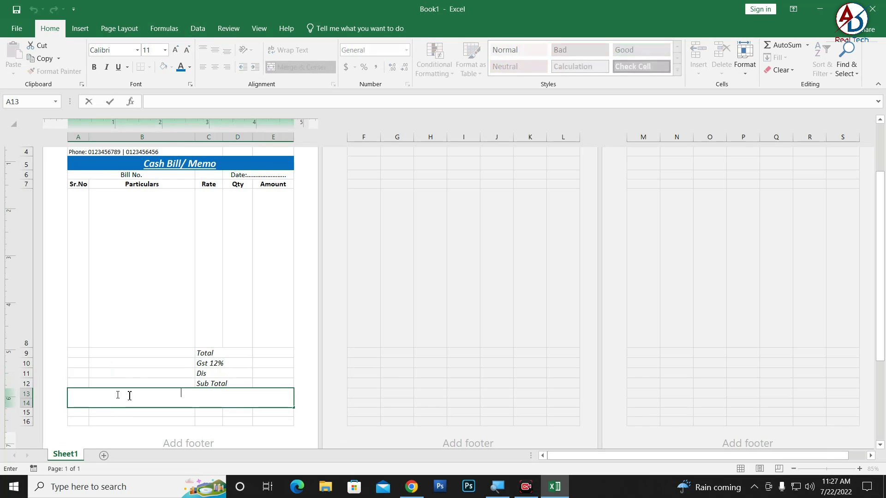
scroll(123, 358, down, 5)
scroll(123, 360, up, 5)
Step: Enter the label 'In Words:' in the merged cell
double_click(72, 405)
key(Escape)
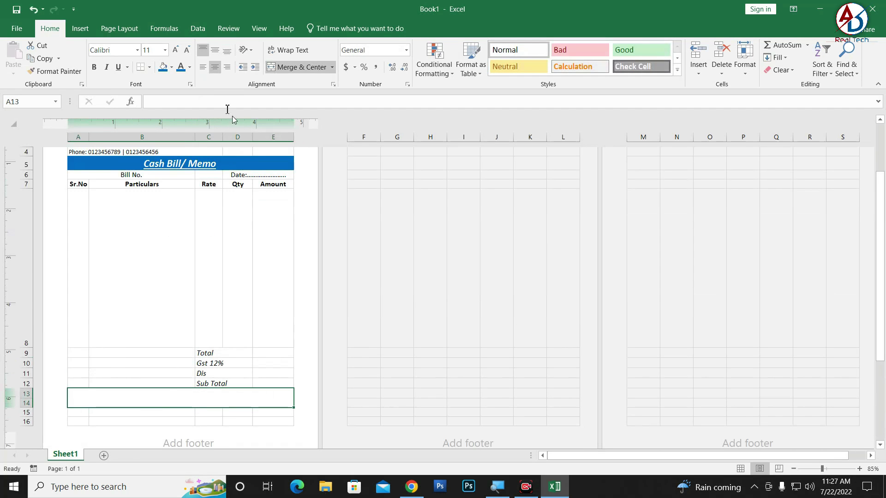
double_click(84, 400)
text(In Words:)
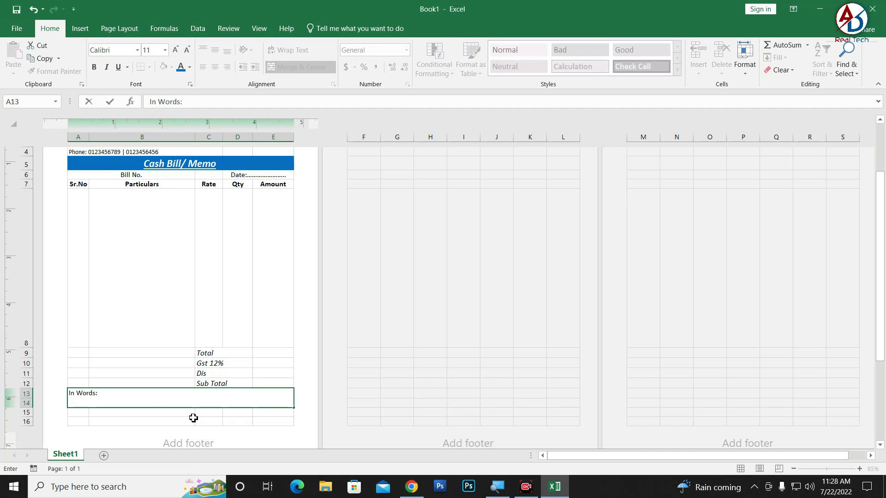
scroll(179, 411, down, 2)
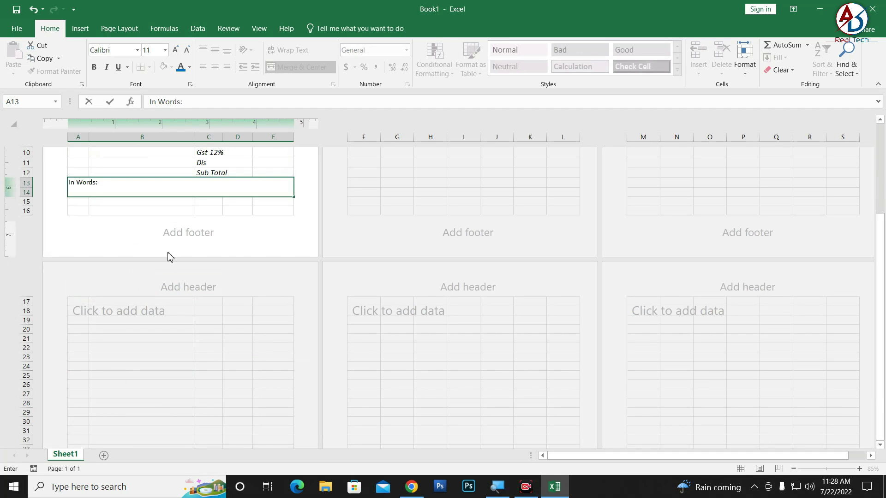
scroll(168, 255, up, 2)
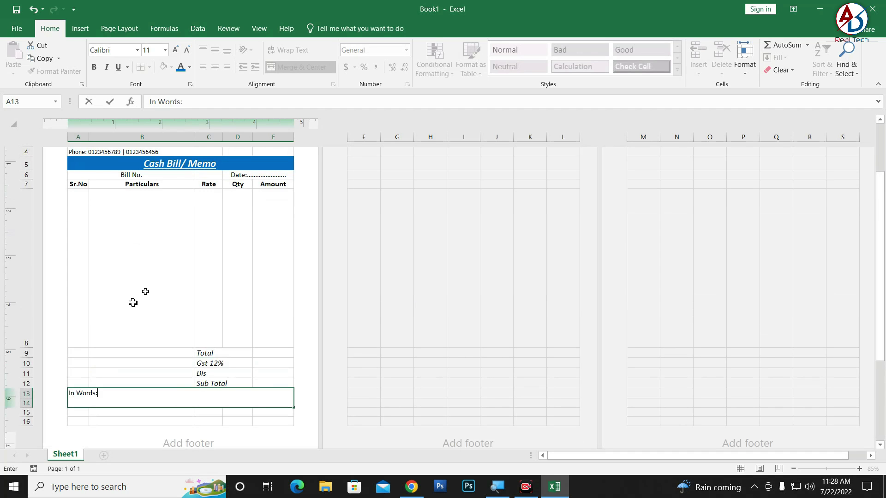
click(104, 329)
Step: Shorten row 8 slightly and merge C15:E17 as the signature area
drag(29, 347, 32, 336)
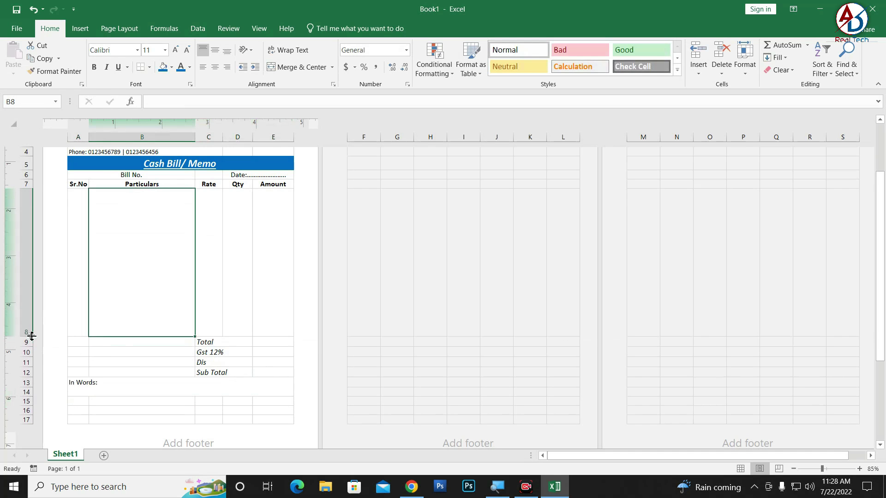
scroll(136, 372, down, 1)
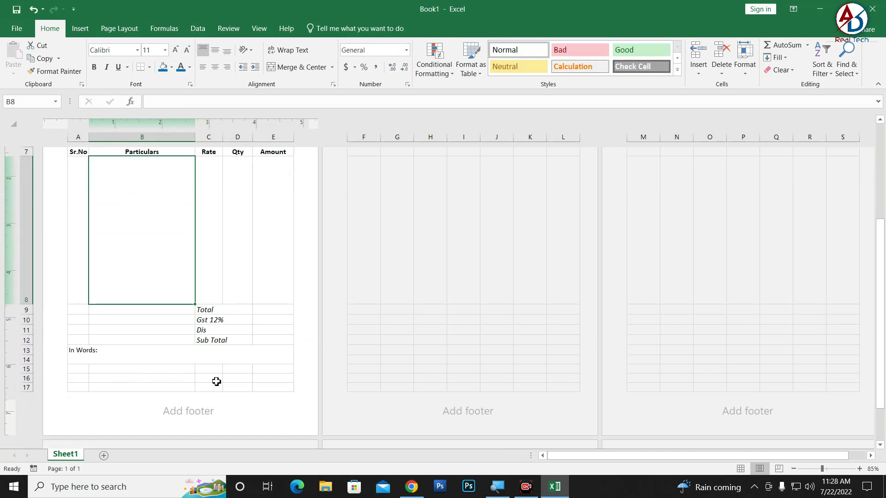
drag(216, 372, 269, 390)
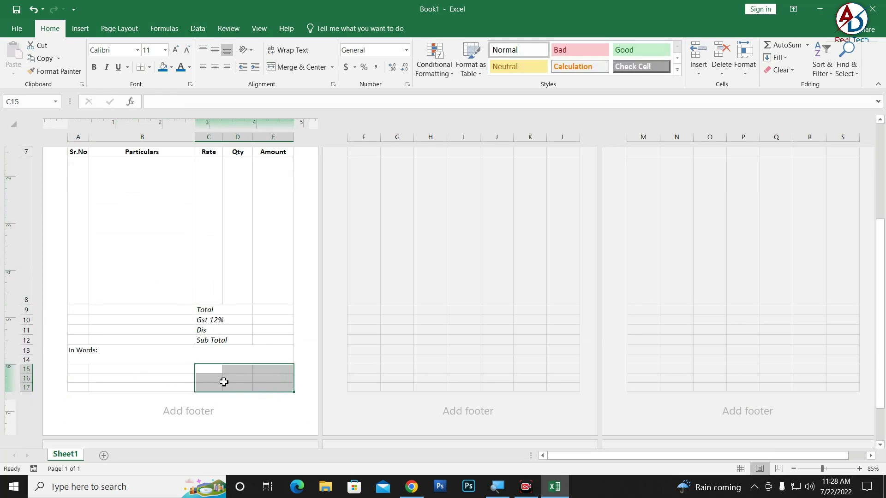
click(300, 67)
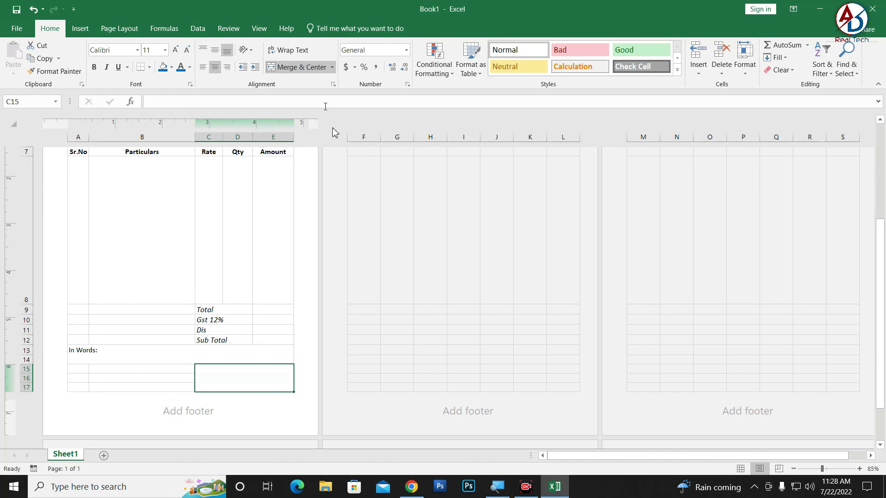
Step: Shorten the signing line and make the 'Signature' label bold at 12 point
double_click(238, 379)
text(________________)
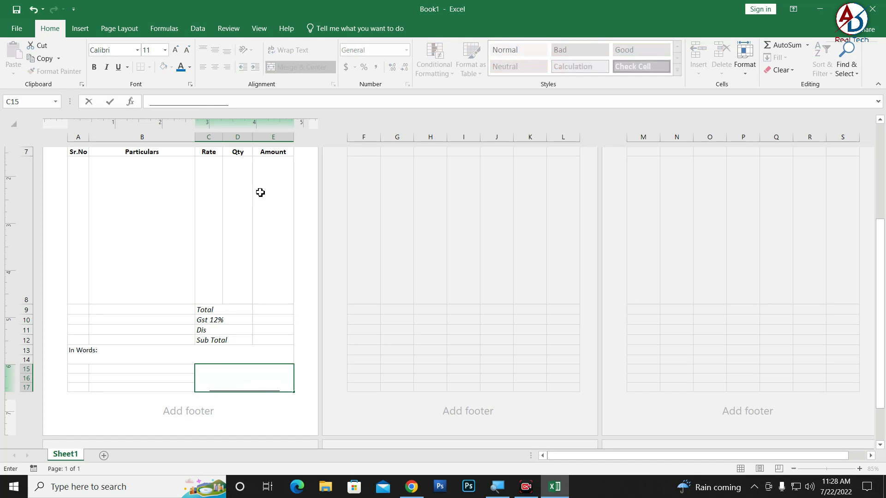
key(BackSpace)
key(BackSpace)
key(BackSpace)
text(Signature)
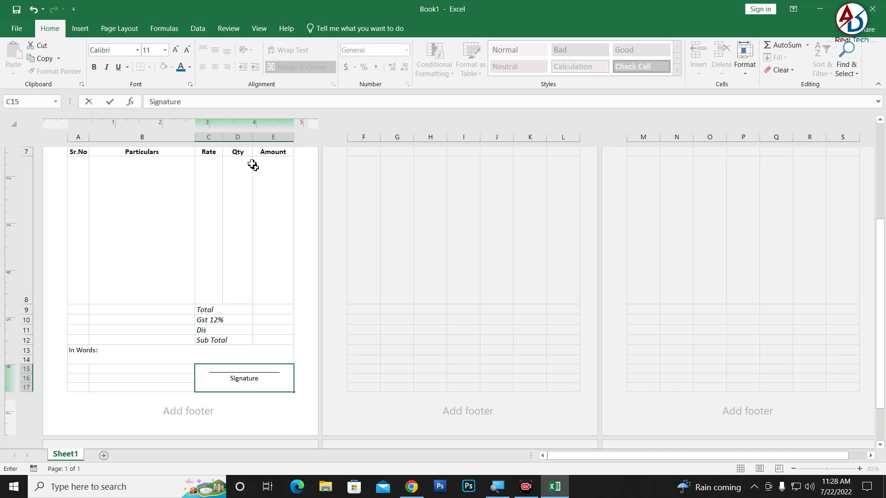
click(260, 370)
key(BackSpace)
key(BackSpace)
key(BackSpace)
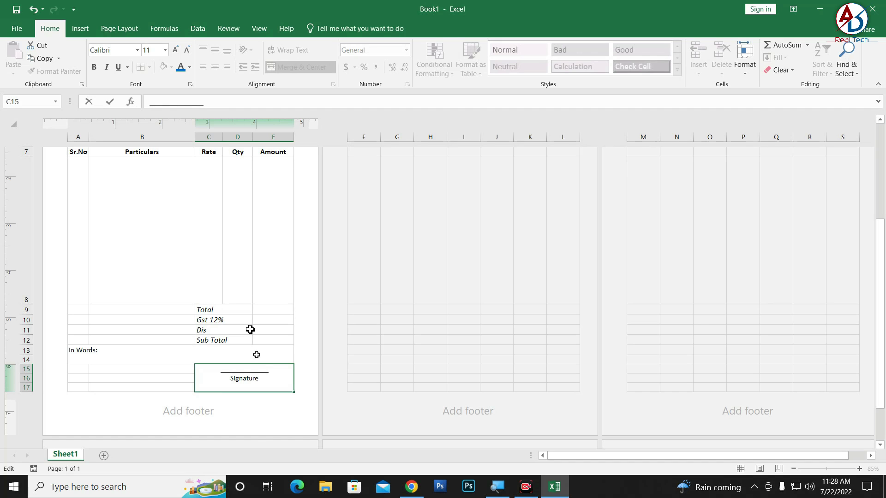
drag(264, 372, 222, 371)
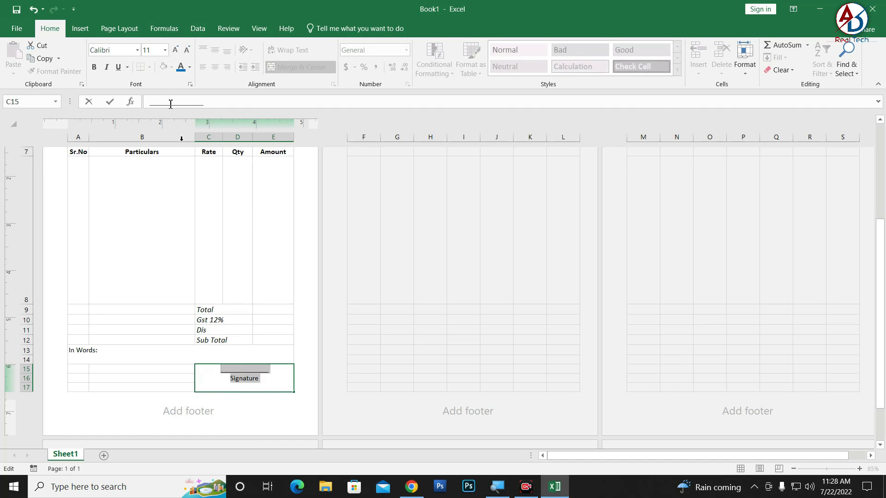
click(94, 66)
click(175, 49)
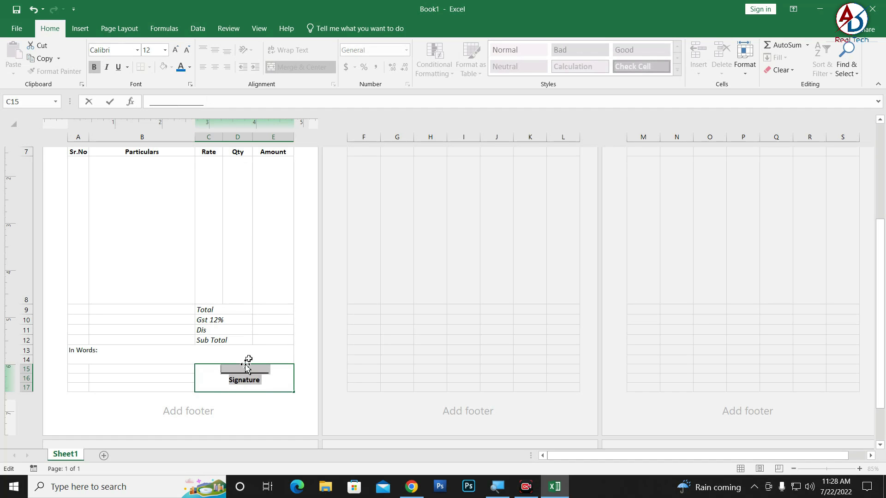
click(159, 386)
drag(79, 367, 138, 368)
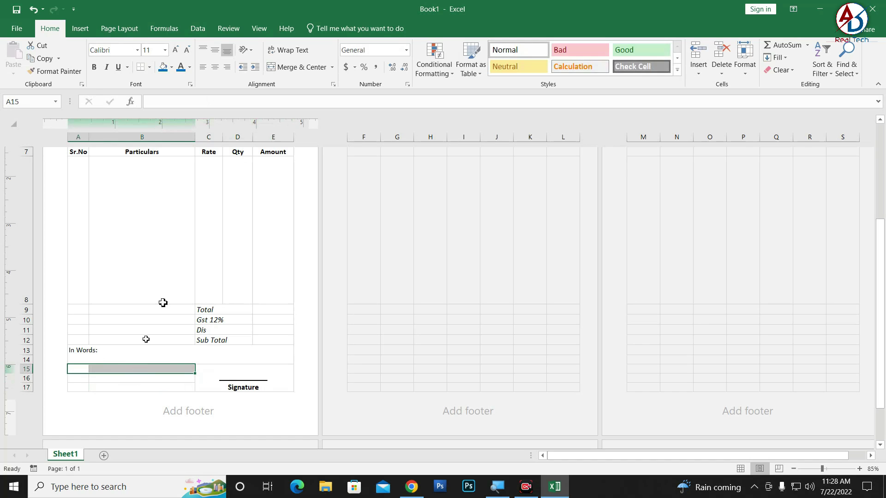
Step: Merge A15:B15 and enter a left-aligned 'Terms & Conditions' heading
click(297, 67)
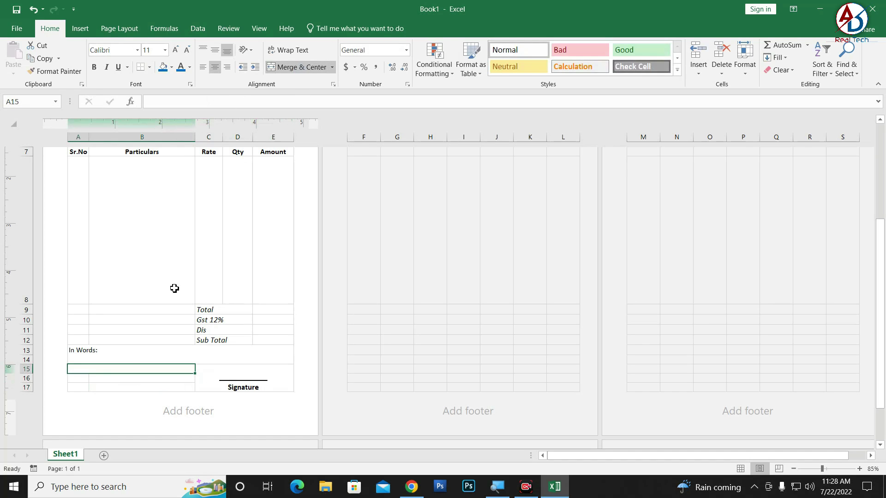
text(Terms & )
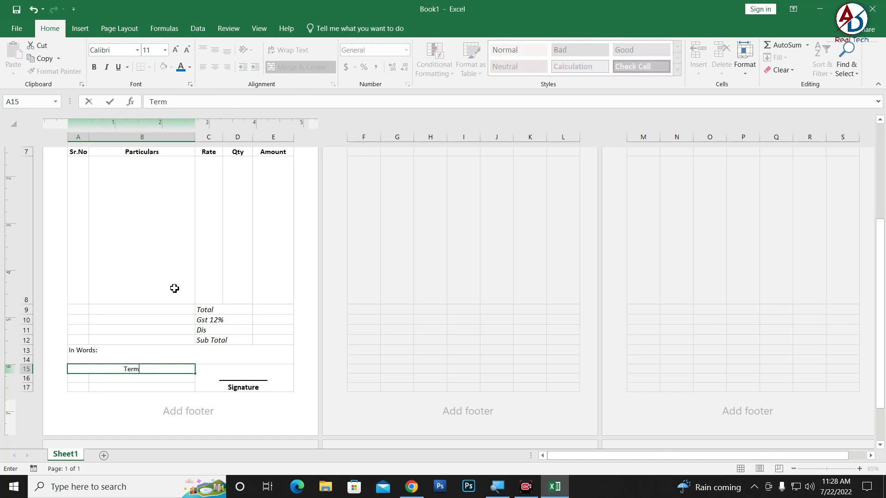
text(Co)
text(ndition)
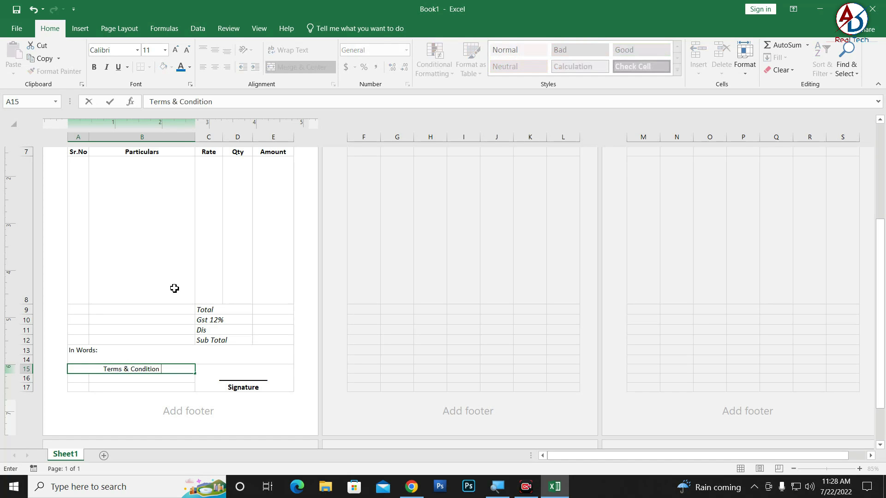
text(s)
key(Return)
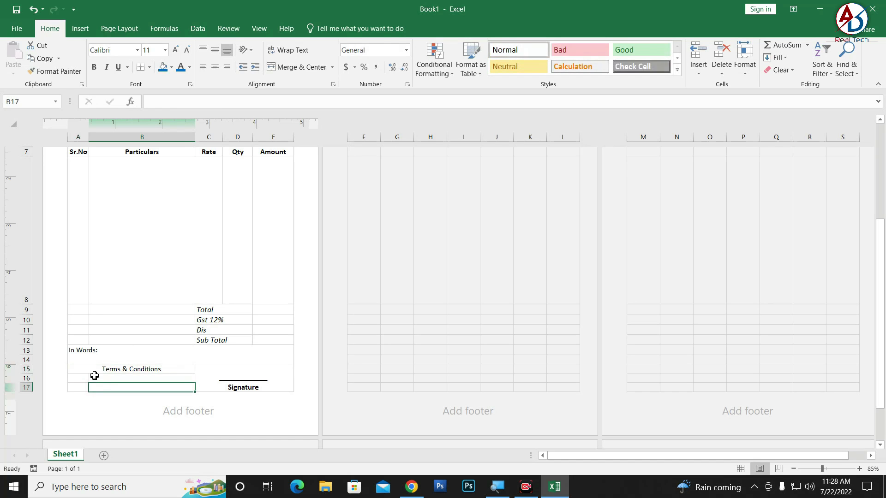
click(94, 370)
click(202, 67)
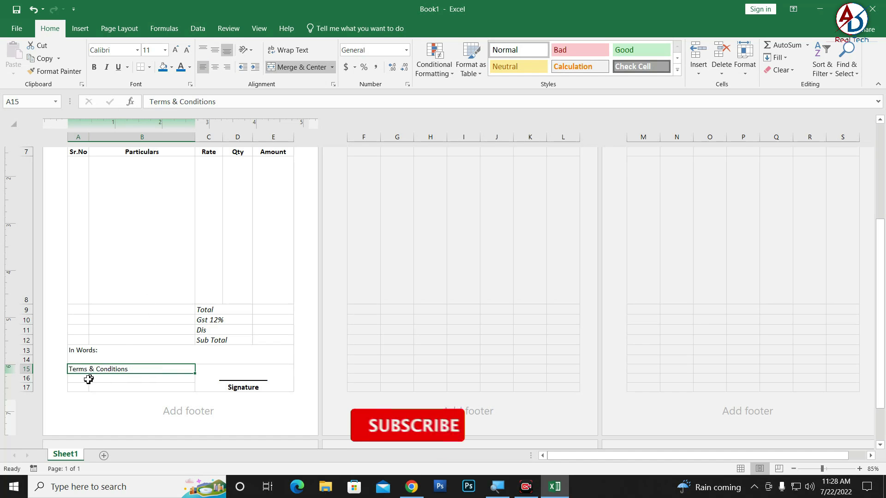
Step: Merge A16:B16 and A17:B17 for the terms lines
drag(83, 378, 184, 377)
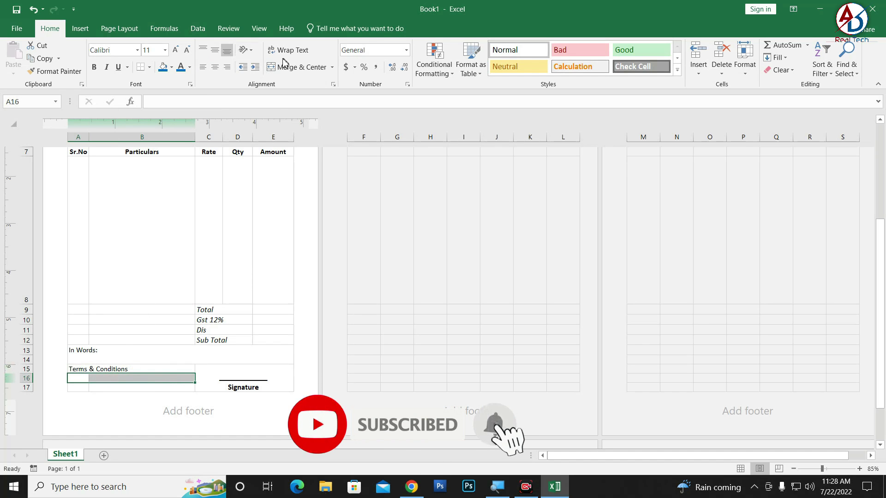
click(295, 67)
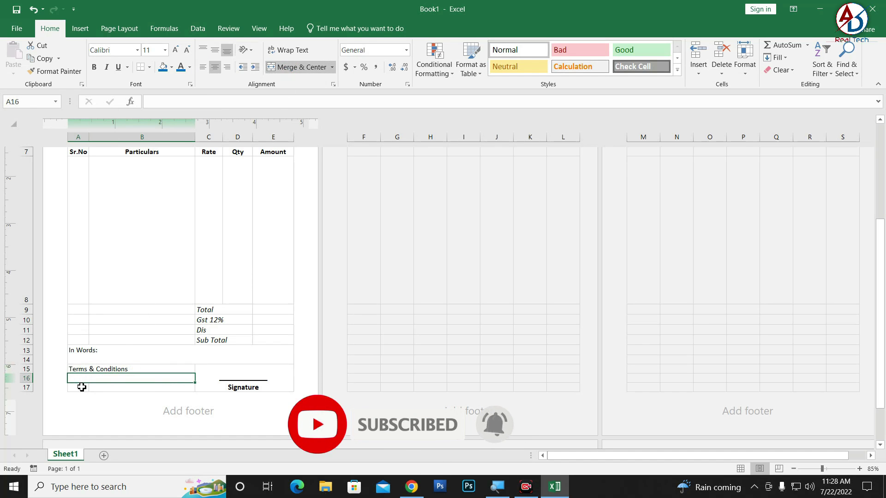
drag(80, 387, 173, 386)
click(317, 73)
scroll(60, 320, down, 1)
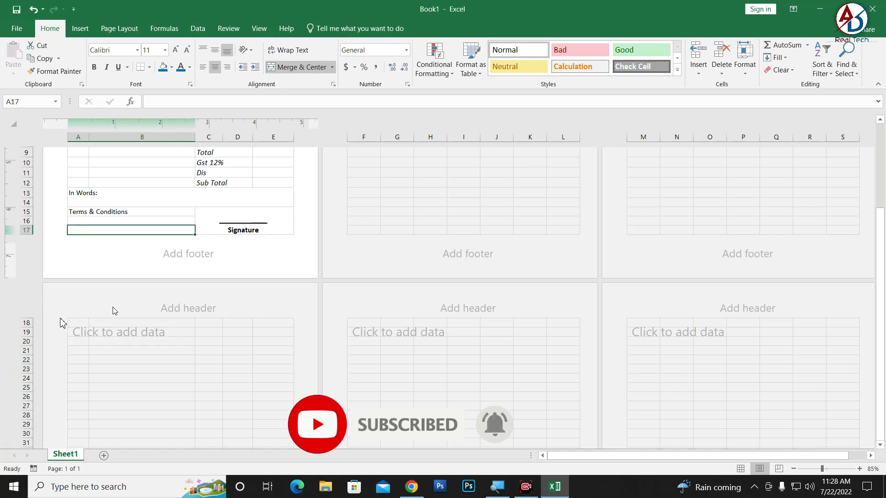
Step: Enter a left-aligned '* Lorem and Ispum' line and copy it into A17
click(93, 220)
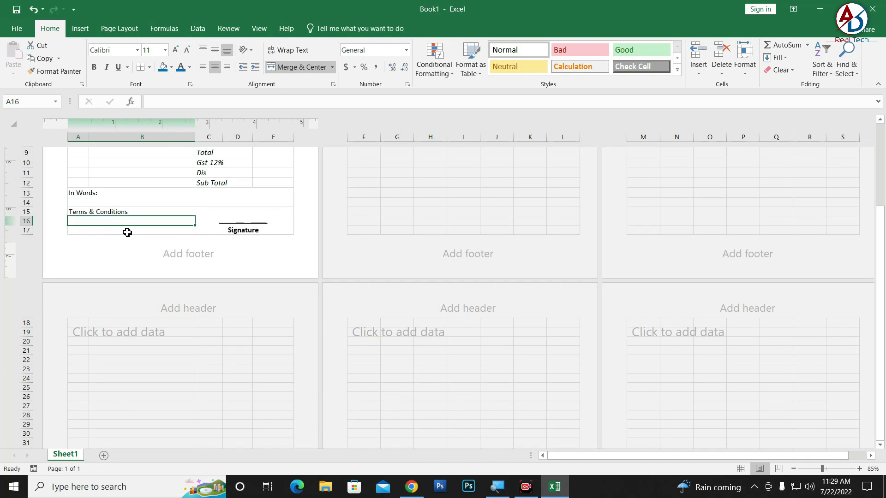
text(*)
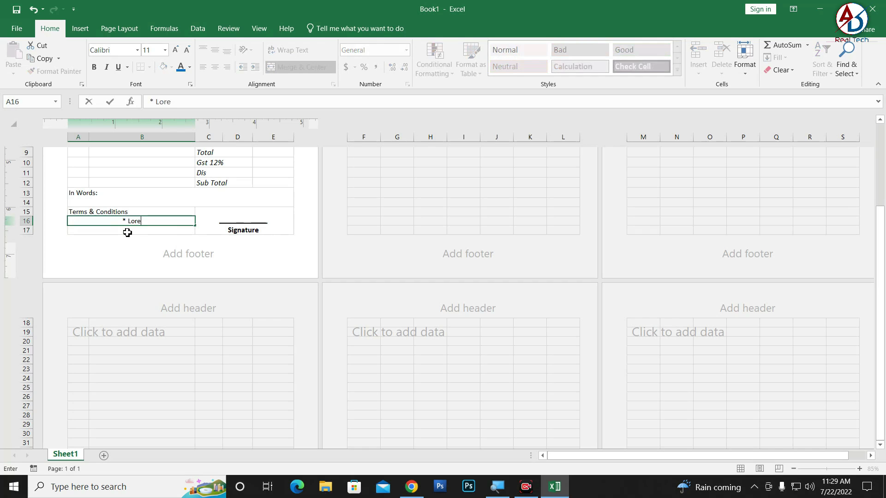
text( and I)
text(sp)
text(um)
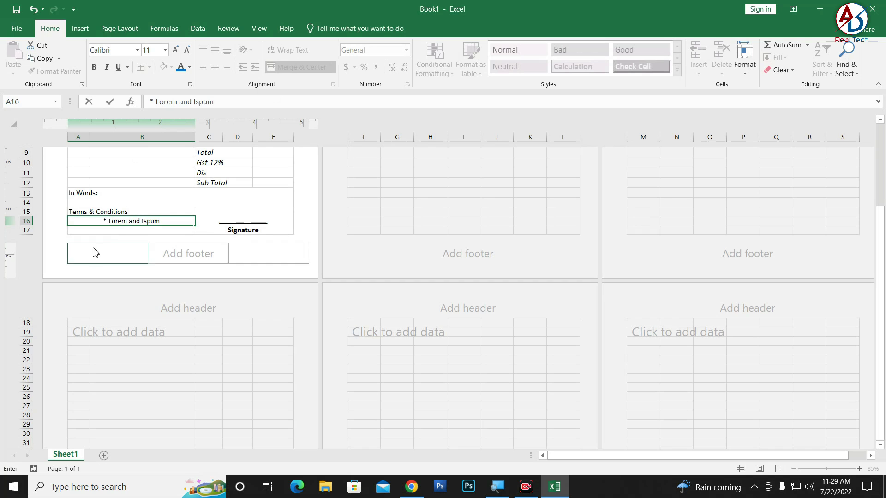
click(116, 224)
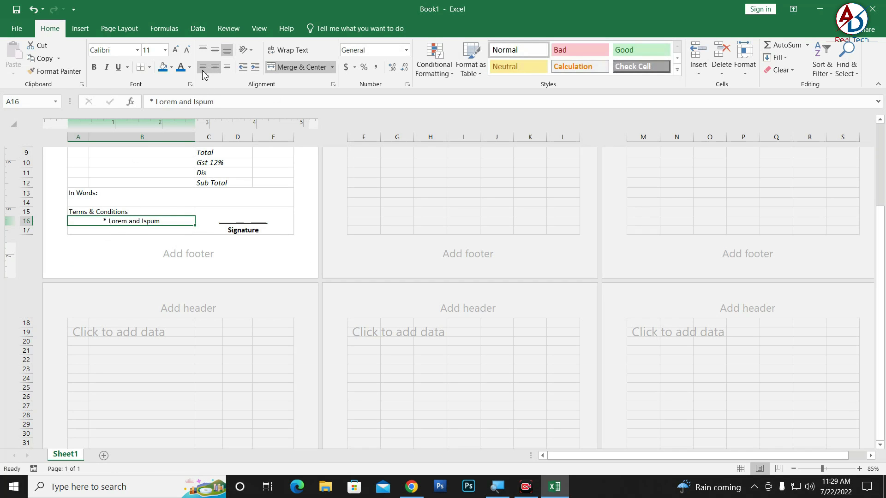
click(203, 67)
key(ctrl+c)
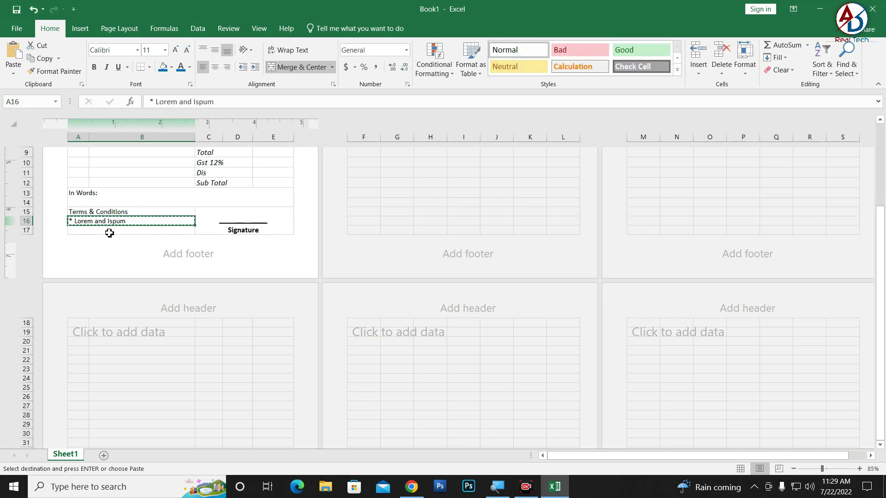
click(110, 231)
key(ctrl+v)
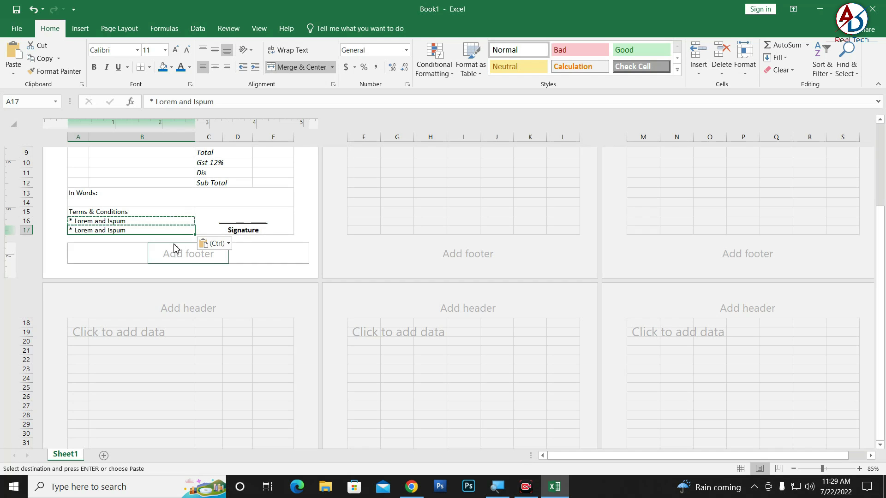
key(Escape)
Step: Colour the 'Terms & Conditions' heading blue
click(194, 207)
scroll(83, 385, up, 3)
scroll(213, 306, down, 3)
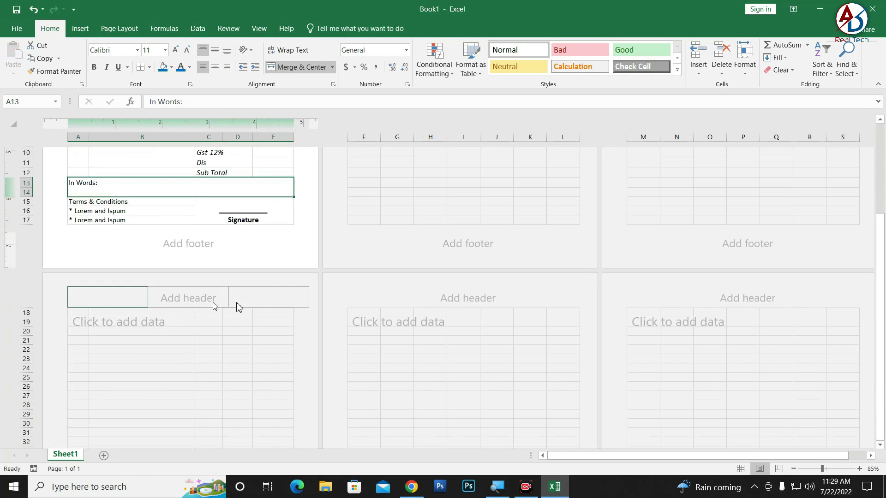
click(143, 203)
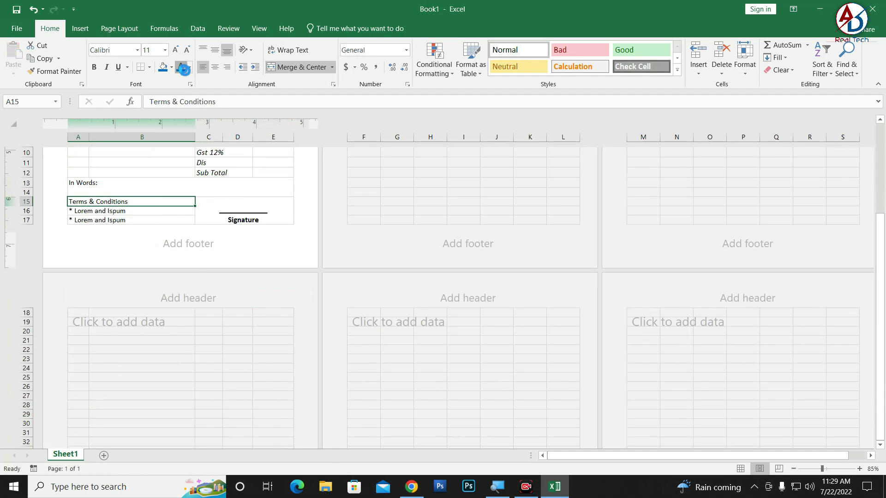
click(181, 67)
scroll(176, 238, up, 5)
scroll(189, 360, up, 2)
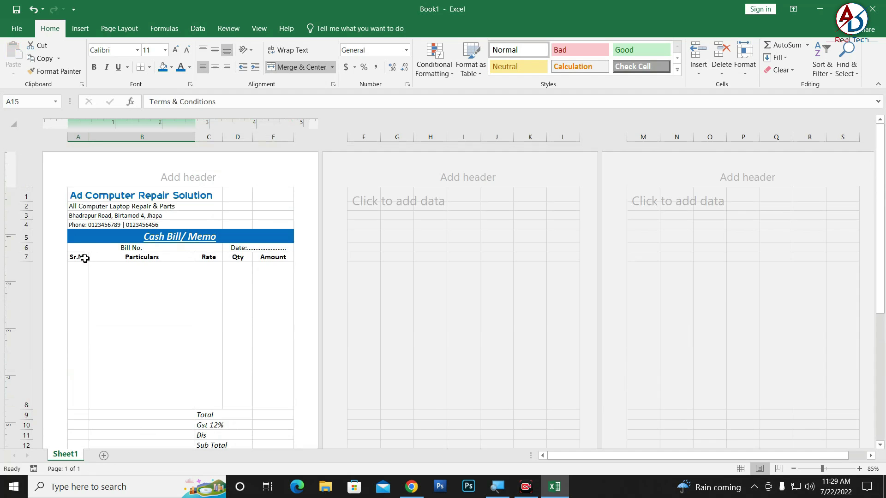
Step: Select the whole bill range from the top down
drag(84, 258, 281, 257)
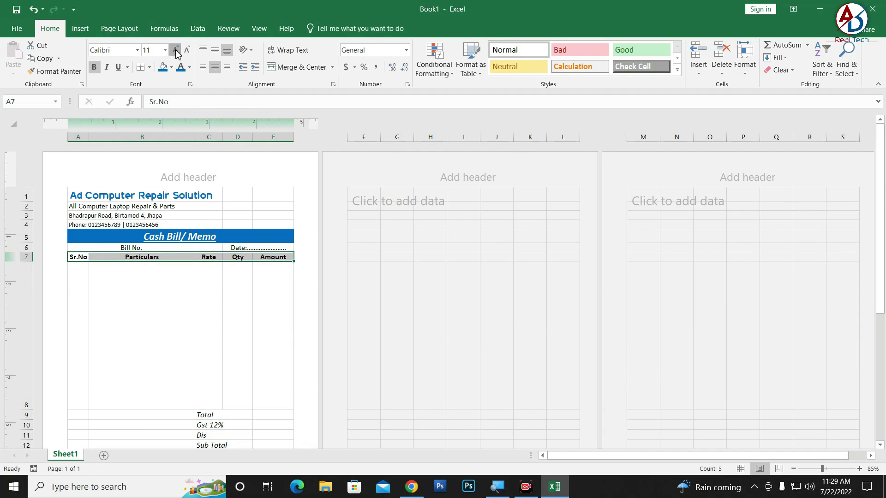
click(198, 297)
scroll(101, 314, down, 5)
scroll(150, 284, up, 3)
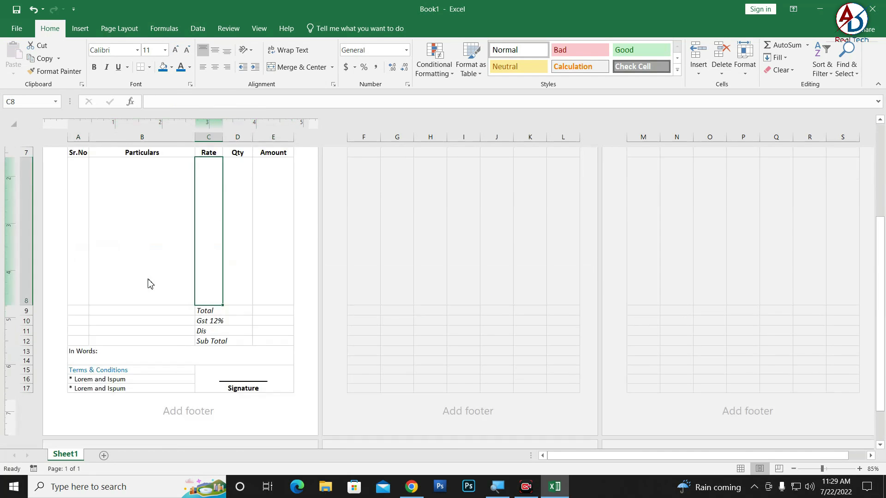
scroll(231, 330, up, 1)
scroll(108, 270, up, 2)
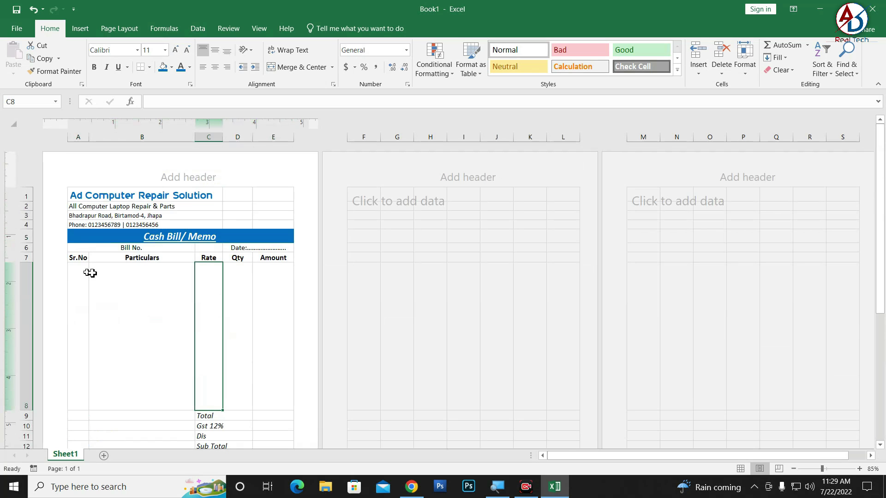
drag(94, 191, 234, 251)
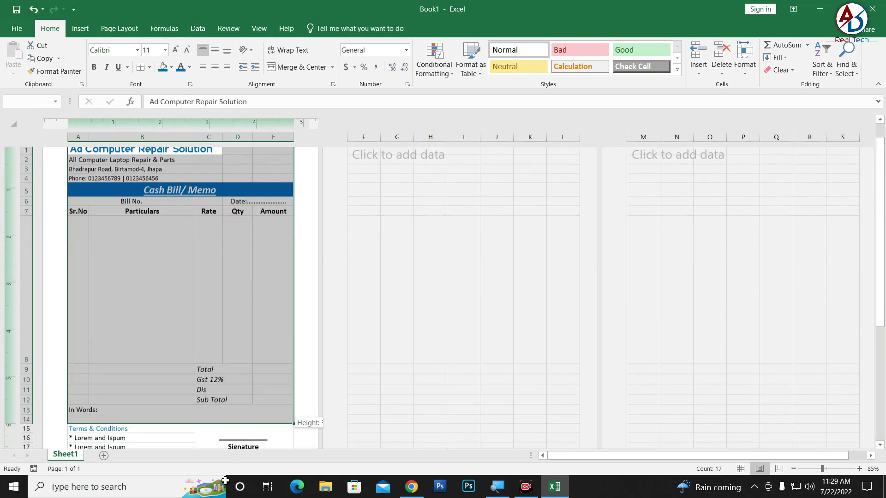
Step: Put a thick outline around the whole bill and all borders on the item table
click(150, 67)
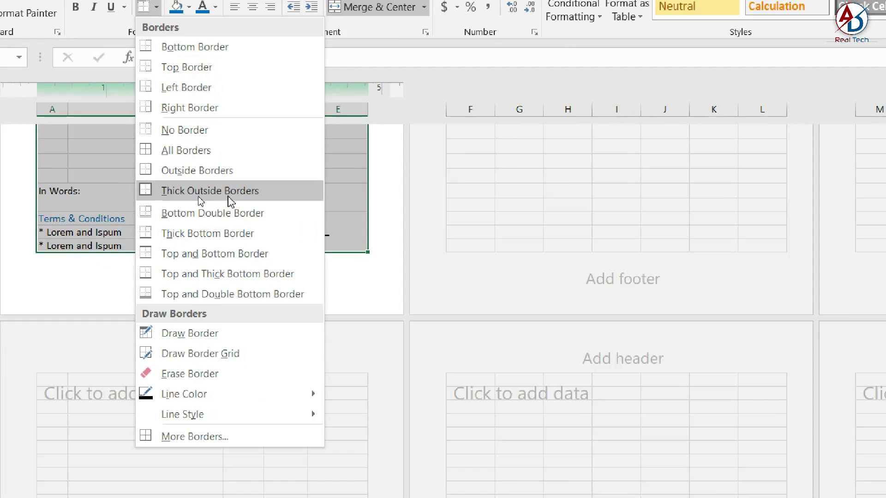
click(197, 198)
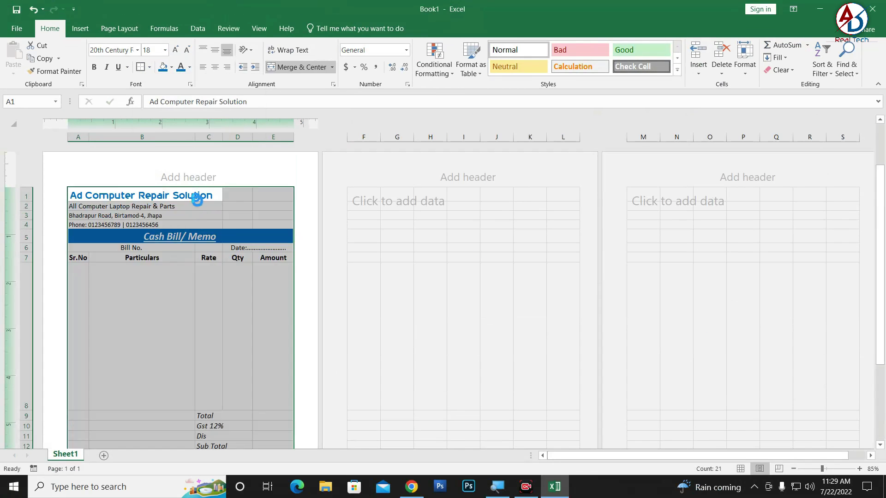
click(206, 276)
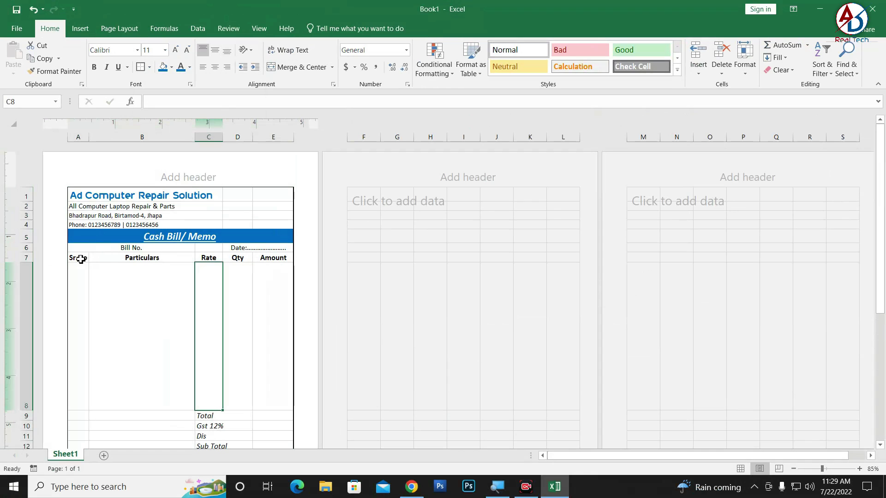
mouse_move(81, 260)
mouse_down()
mouse_move(282, 259)
mouse_move(276, 379)
mouse_up()
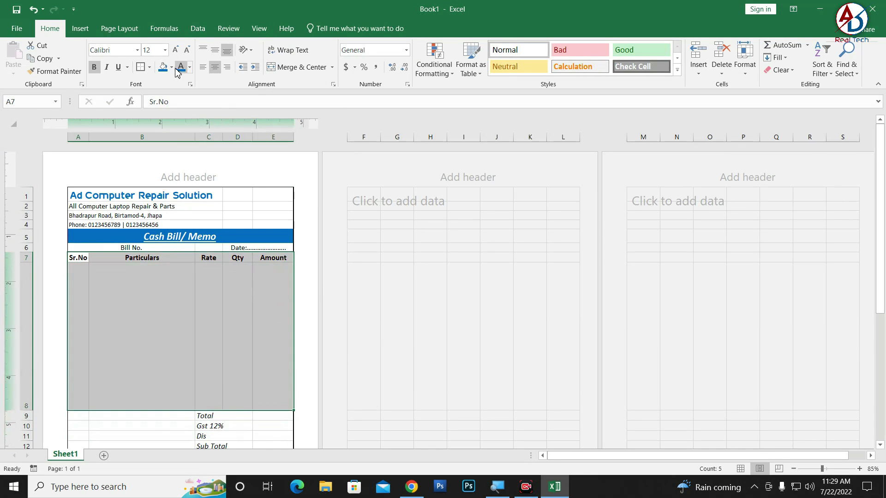
click(149, 67)
click(157, 164)
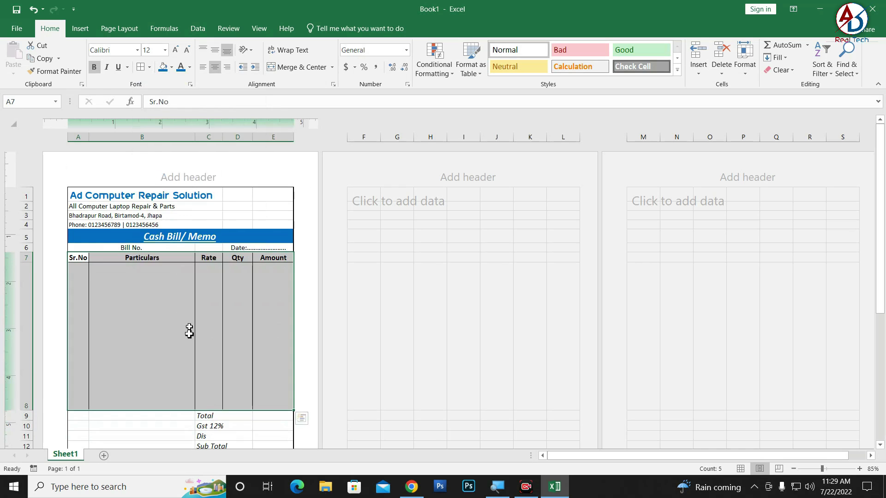
click(190, 330)
Step: Give every cell of the totals block C9:E12 a border
scroll(236, 248, down, 3)
scroll(233, 231, up, 1)
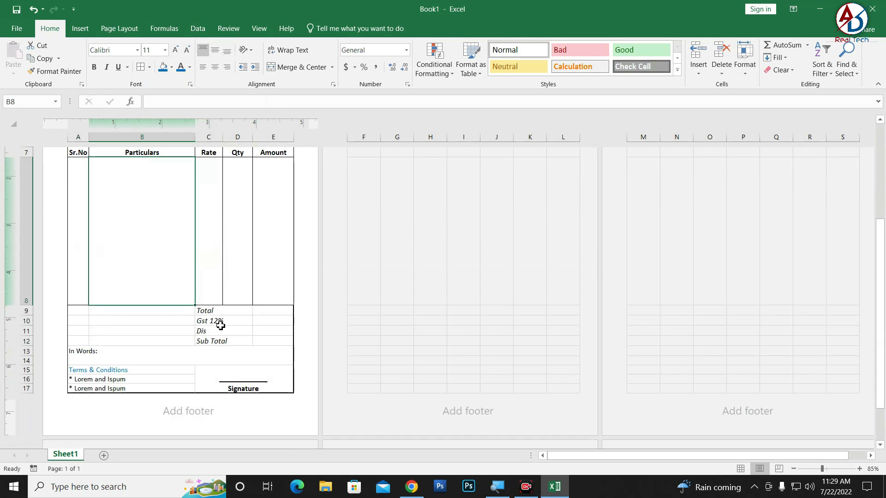
drag(224, 311, 273, 340)
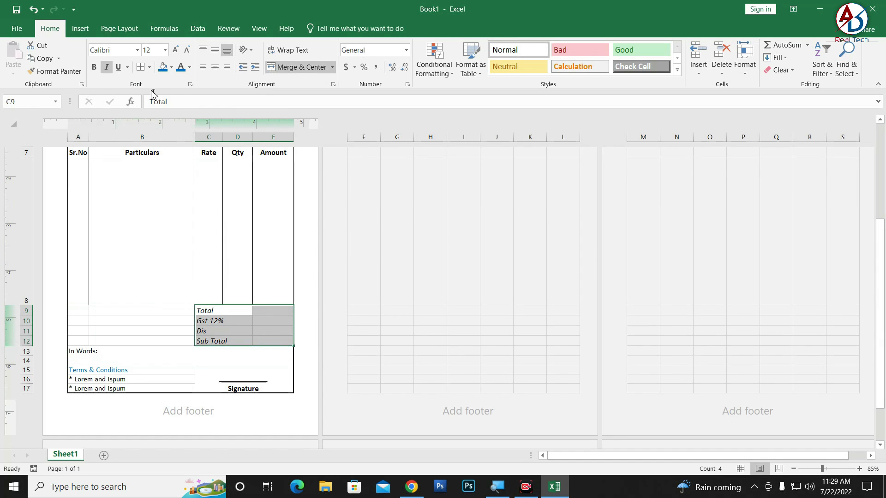
click(141, 67)
click(162, 360)
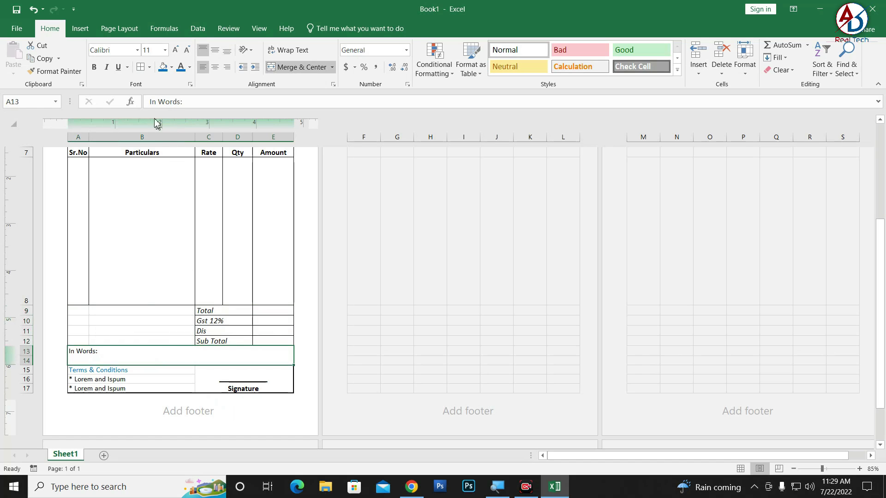
Step: Select the empty block D1:E4 beside the company details for the logo
click(235, 383)
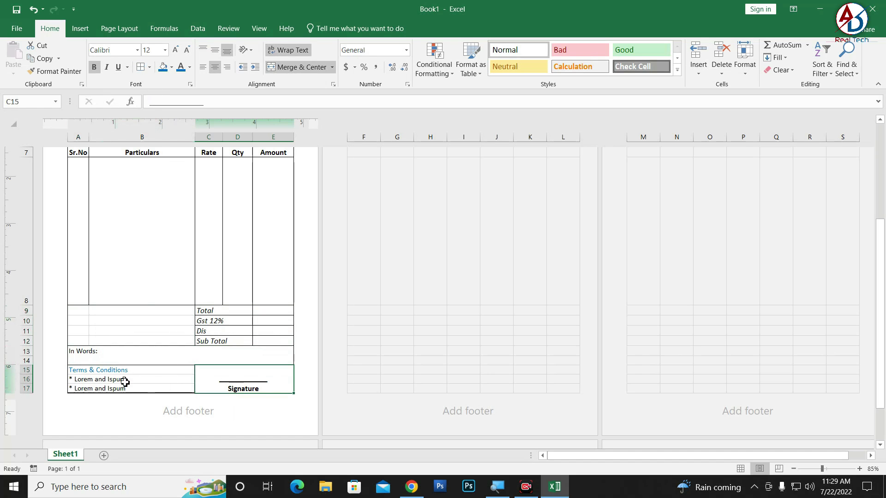
click(139, 373)
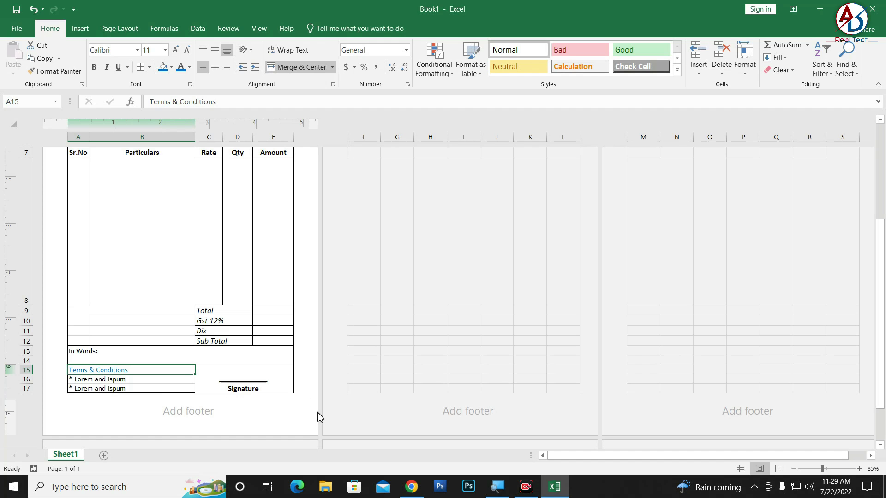
scroll(285, 326, up, 3)
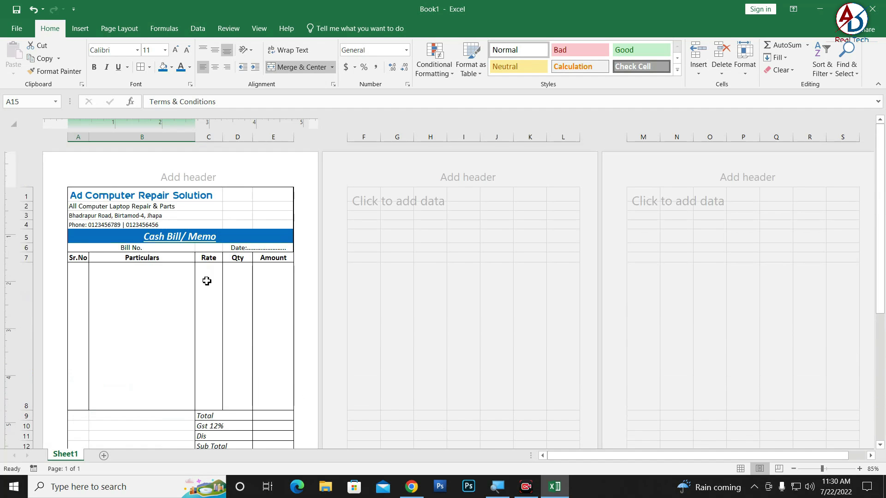
ctrl+scroll(204, 279, down, 3)
ctrl+scroll(211, 309, up, 3)
scroll(240, 300, up, 3)
drag(251, 201, 275, 224)
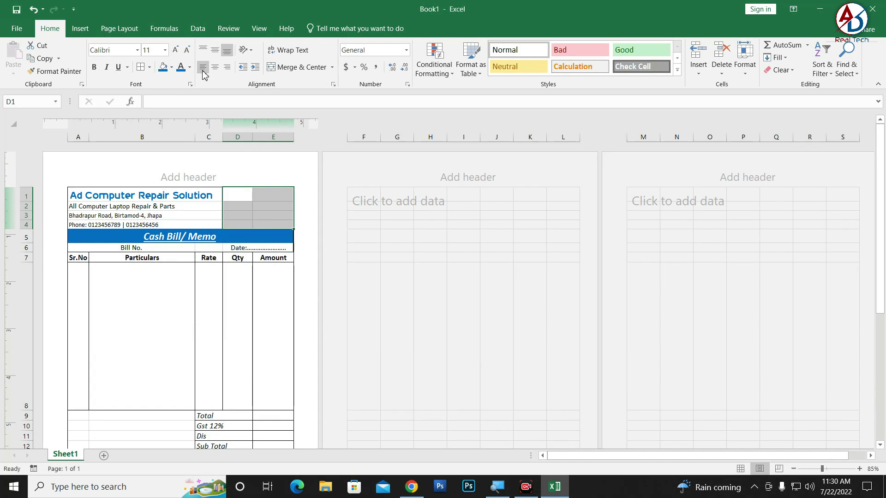
Step: Merge D1:E4 and insert the LOGO picture from the New Volume (D:) drive
click(300, 73)
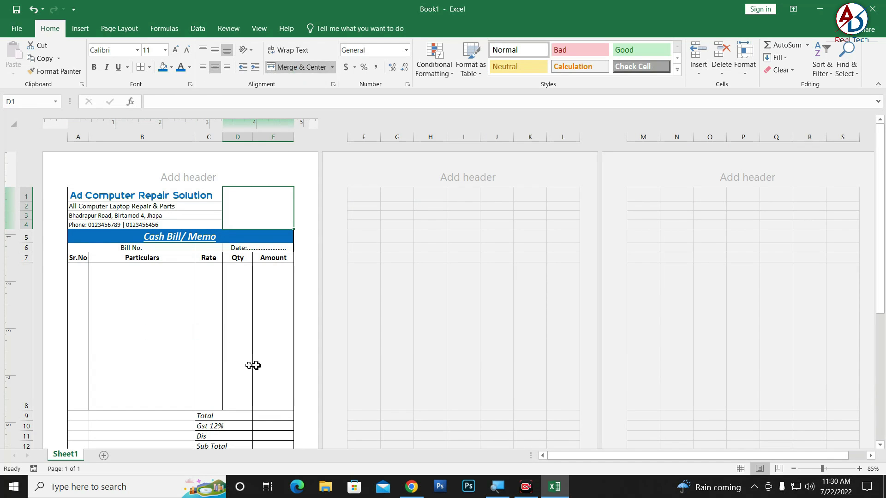
click(257, 362)
click(82, 31)
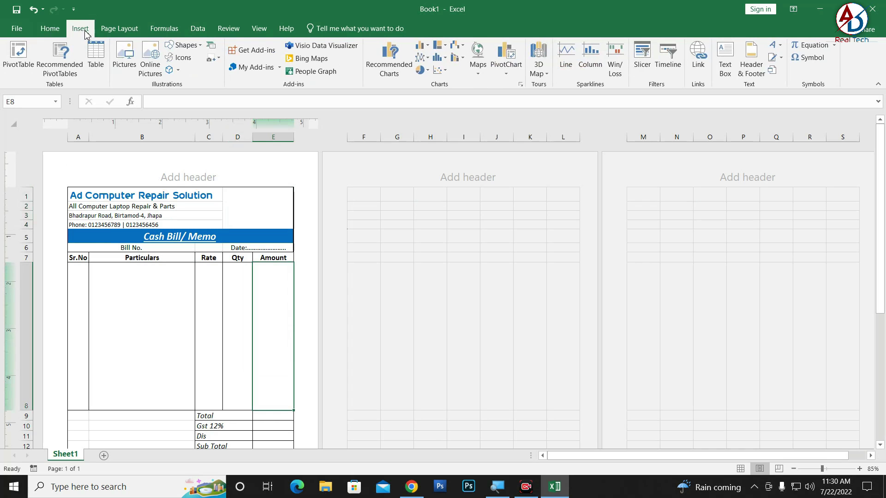
click(133, 65)
click(55, 195)
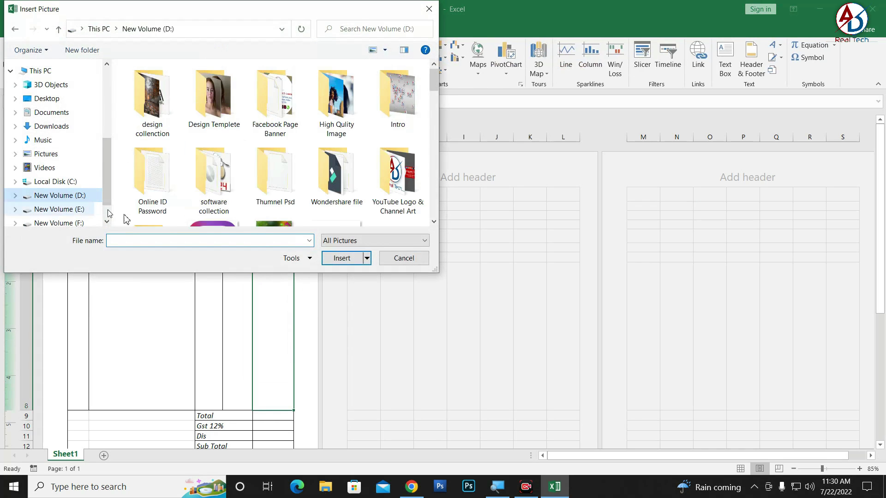
scroll(237, 206, down, 2)
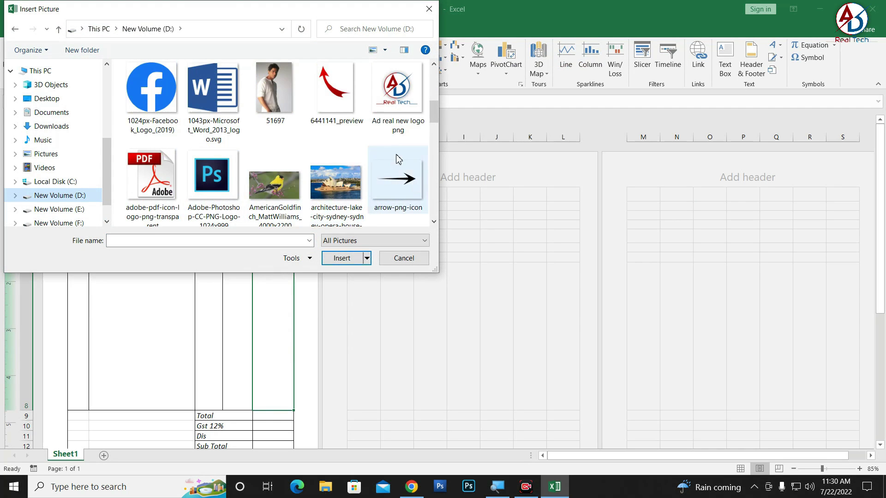
scroll(398, 147, up, 1)
click(399, 134)
click(350, 258)
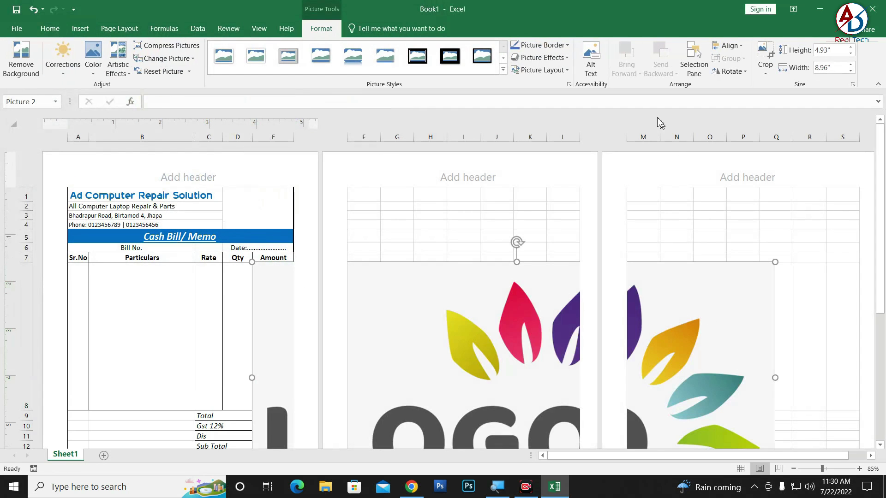
Step: Shrink the LOGO picture and move it into D1:E4 beside the company details
drag(716, 310, 532, 277)
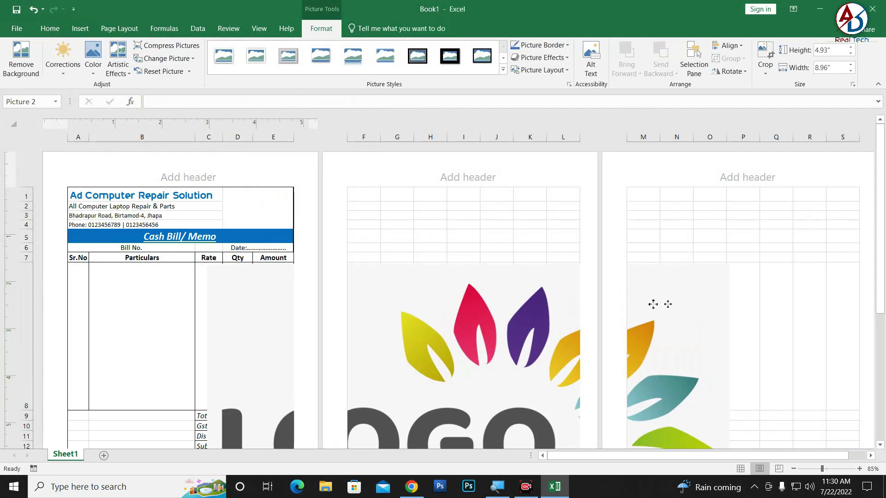
drag(538, 229, 186, 395)
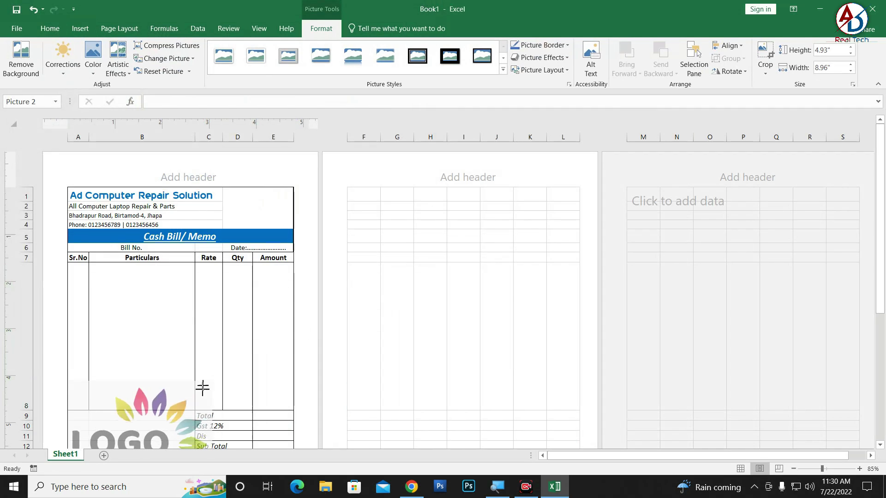
drag(127, 428, 217, 287)
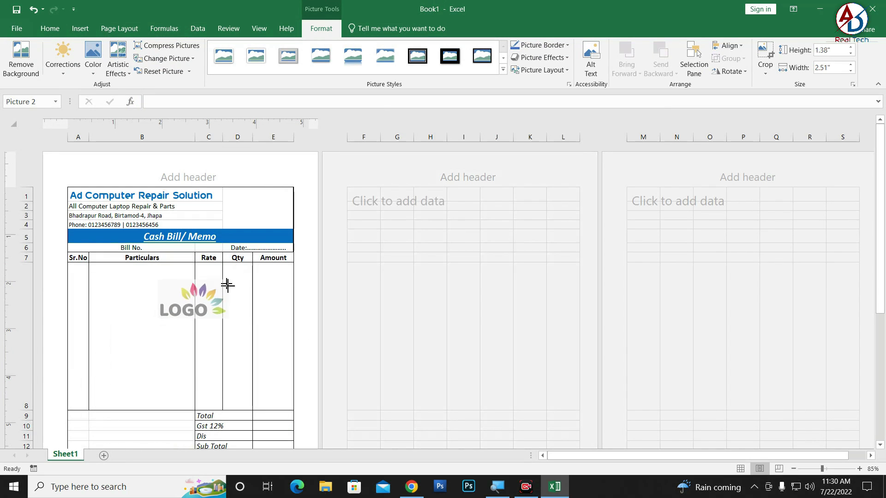
mouse_move(276, 254)
mouse_down()
mouse_move(199, 296)
mouse_move(276, 224)
mouse_move(284, 237)
mouse_up()
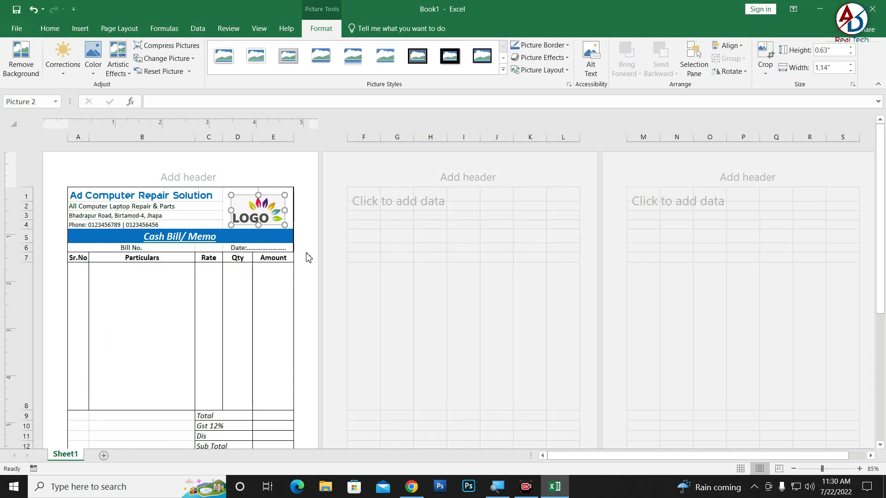
click(169, 333)
scroll(220, 360, down, 3)
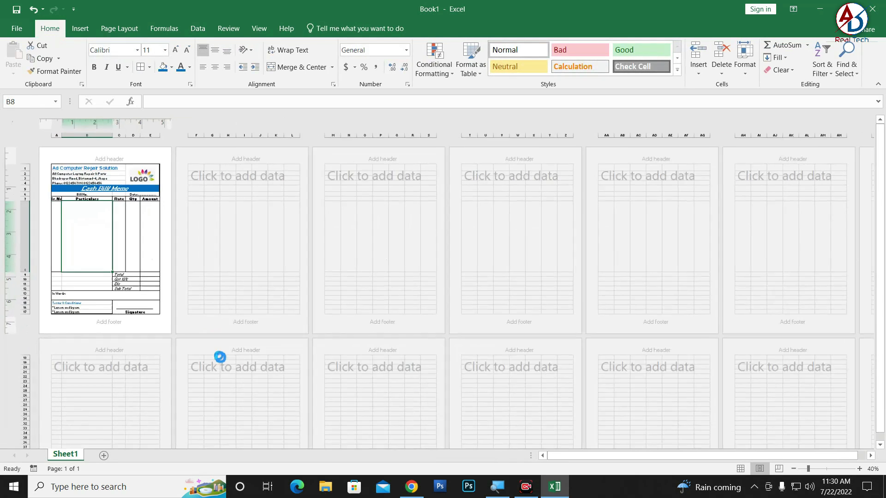
scroll(220, 358, down, 2)
scroll(220, 359, up, 5)
scroll(220, 359, up, 1)
scroll(297, 348, up, 1)
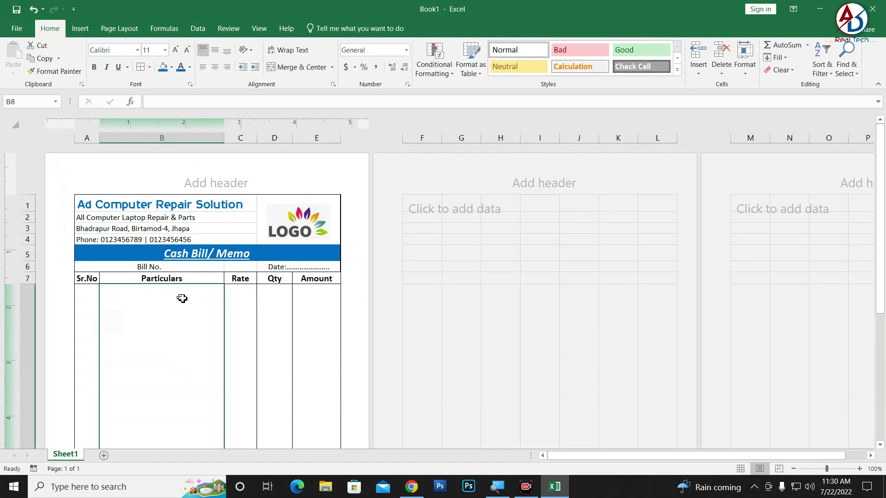
Step: Open the print preview and review the Page, Margins, Header/Footer and Sheet settings in Page Setup
click(22, 32)
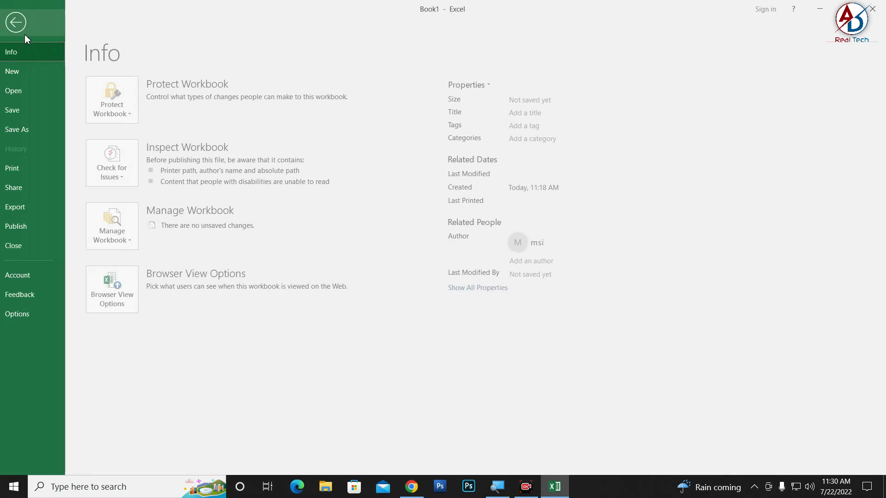
click(29, 170)
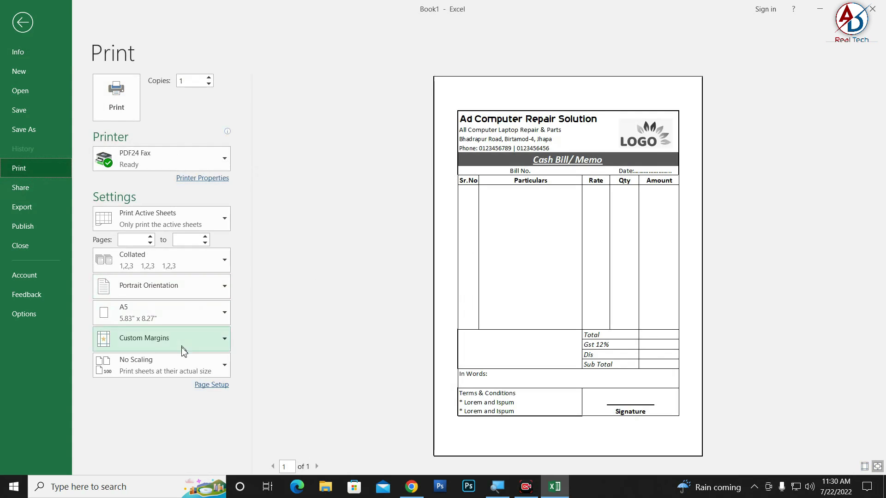
click(211, 385)
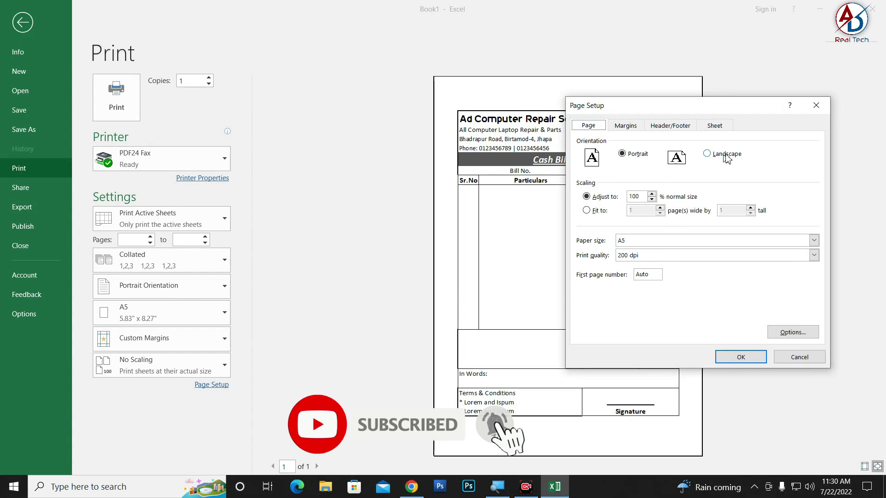
click(626, 126)
click(670, 125)
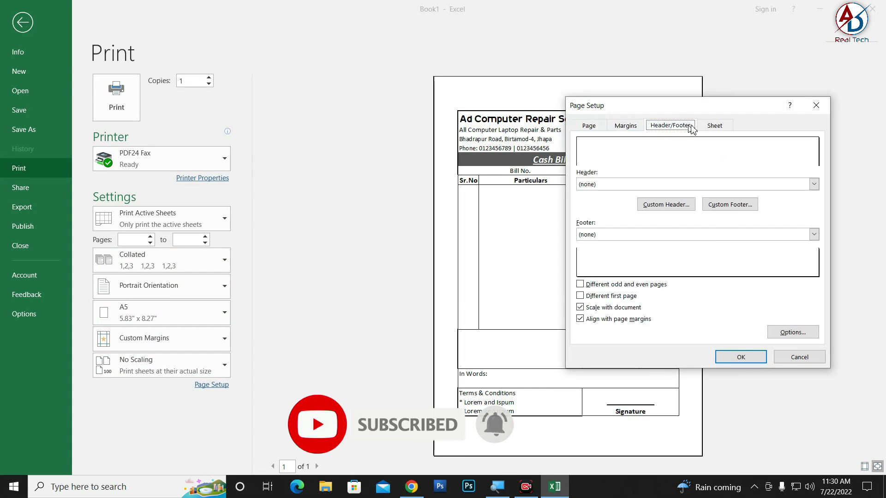
click(714, 126)
click(589, 125)
key(Return)
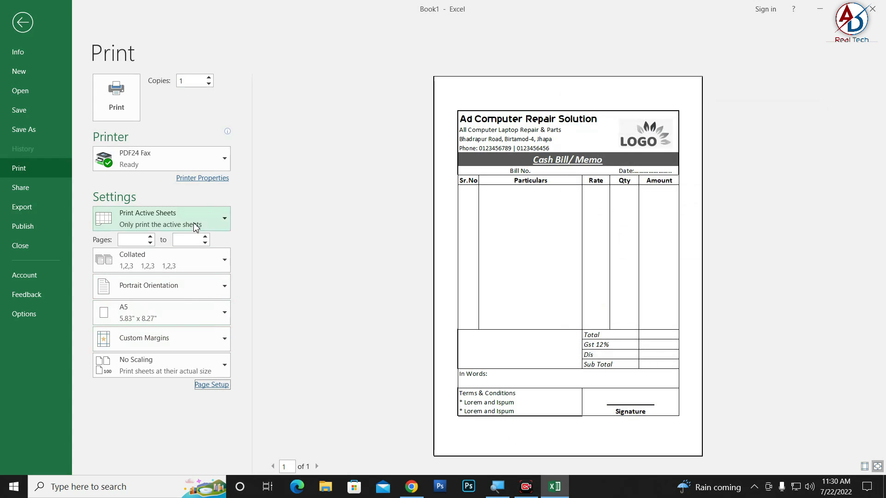
Step: Switch the printer properties to Color printing and reopen the print preview to see the coloured bill
click(203, 178)
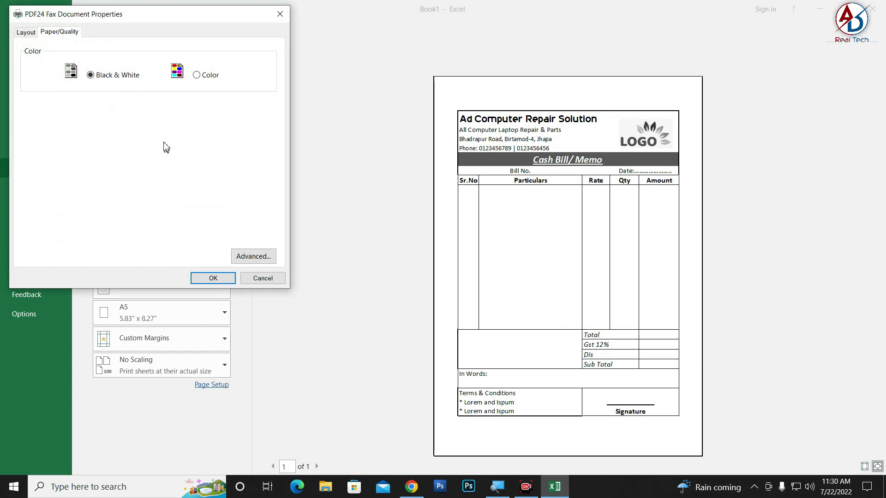
click(203, 77)
click(195, 277)
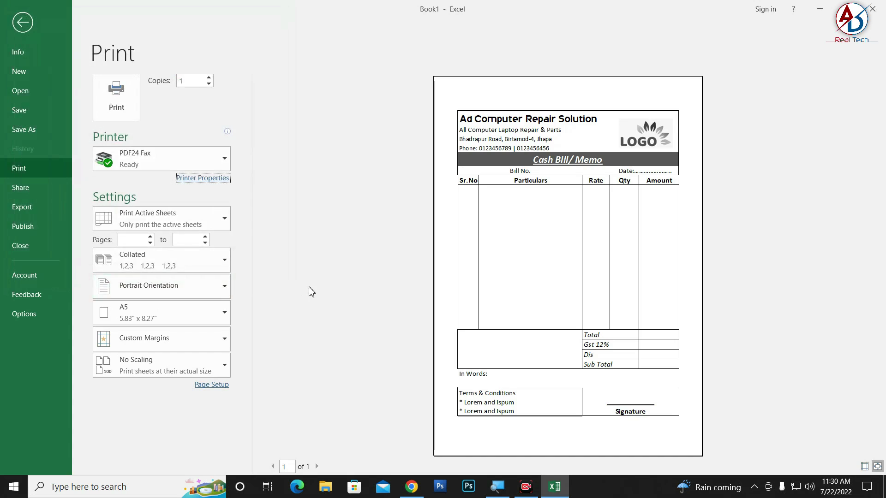
key(Escape)
click(17, 28)
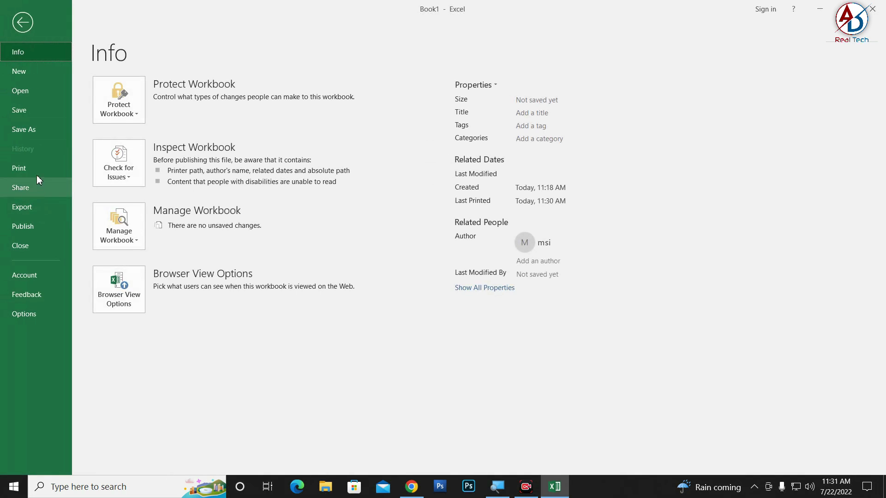
click(18, 168)
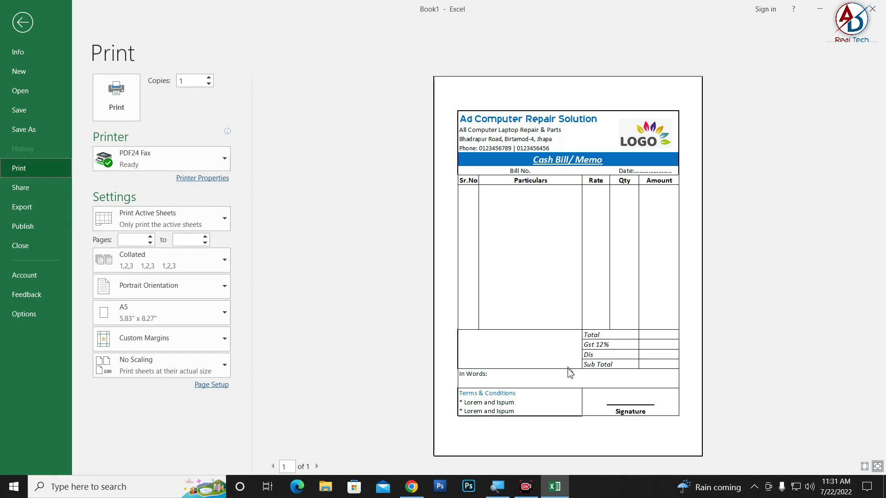
Step: Leave the colour print preview and return to the finished A5 bill on the worksheet
click(578, 386)
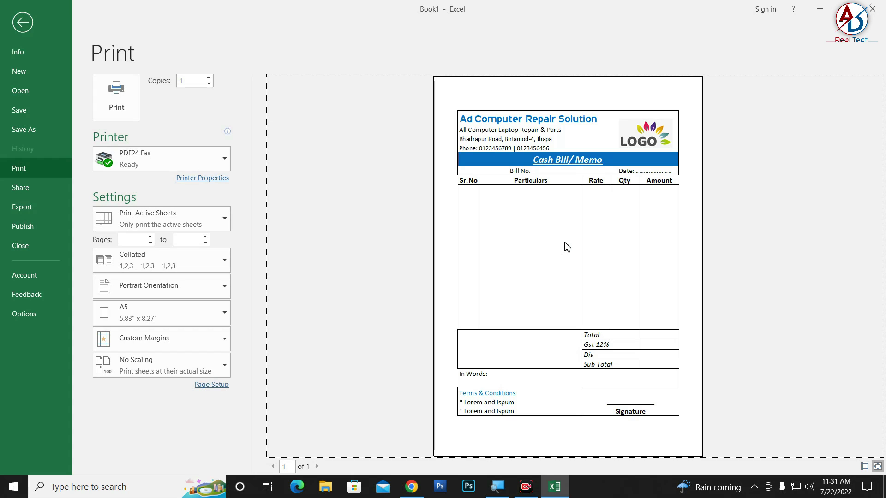
key(Escape)
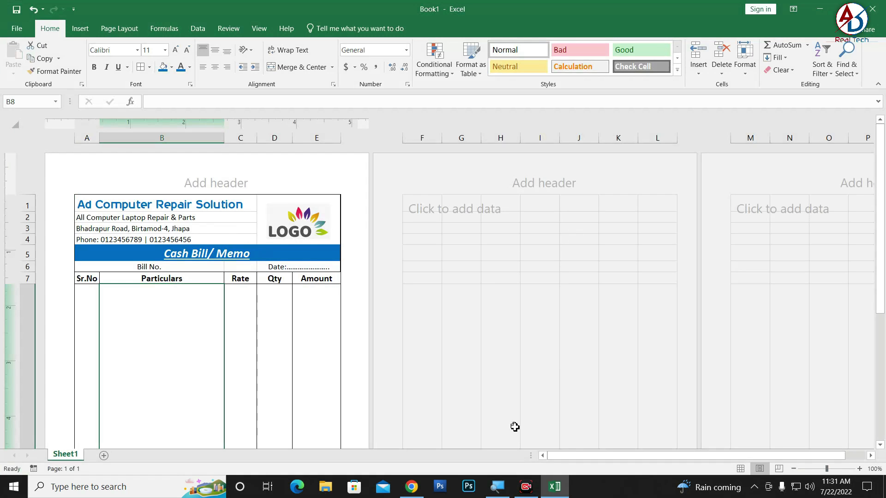